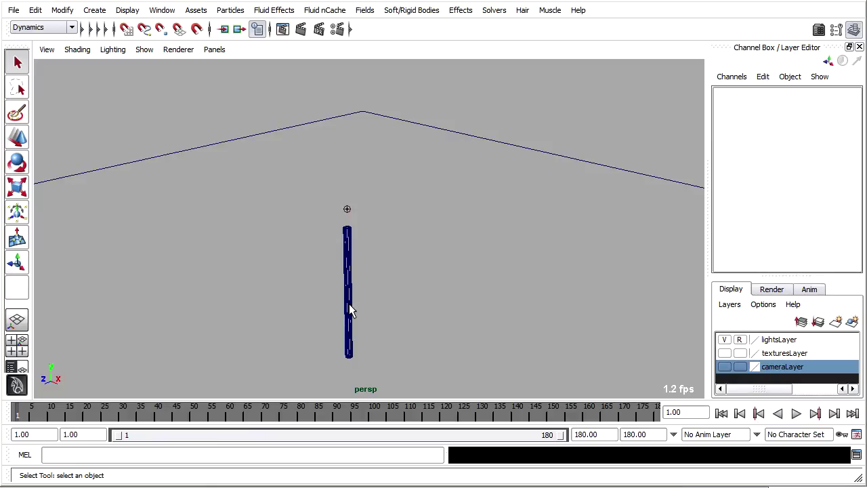
Select emitter1, play the simulation to frame 165, then select the particle1 cloud
click(346, 209)
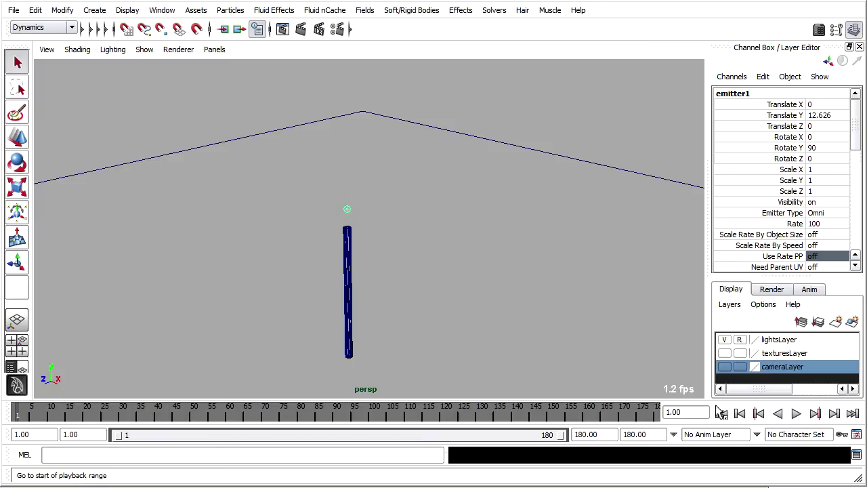
click(795, 415)
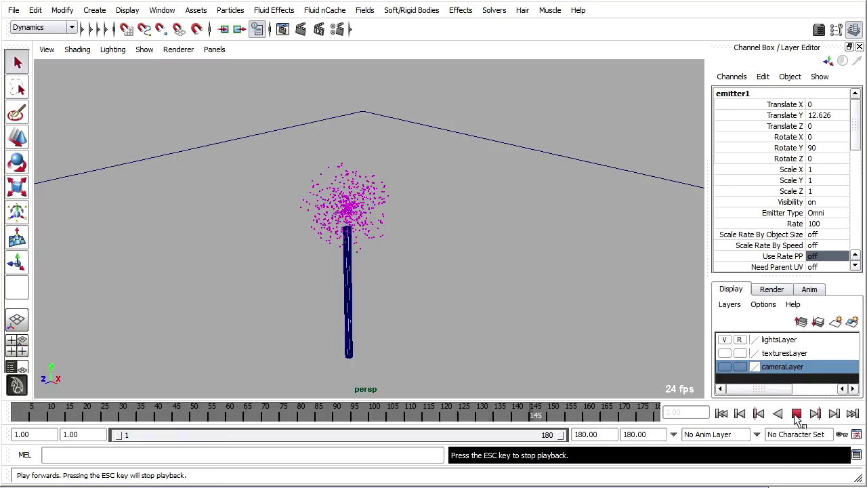
click(796, 414)
click(377, 200)
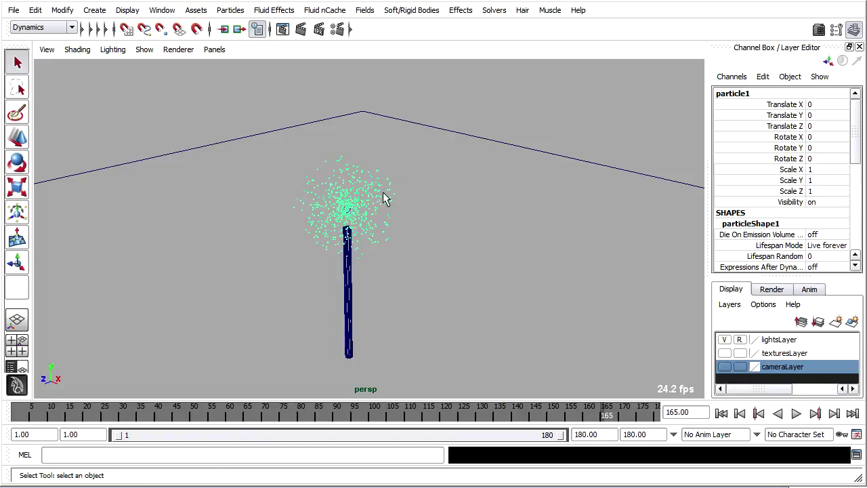
Open the Attribute Editor (Ctrl+A) and view the particleShape1, then emitter1, attributes
key(ctrl+a)
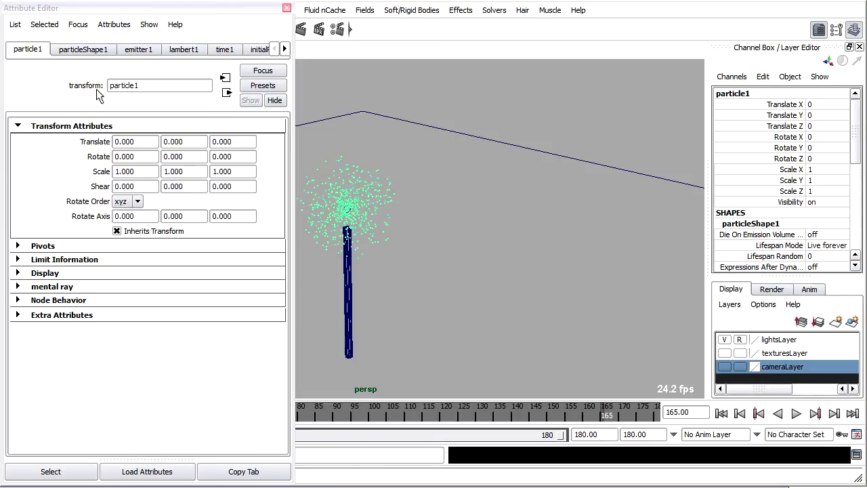
click(106, 52)
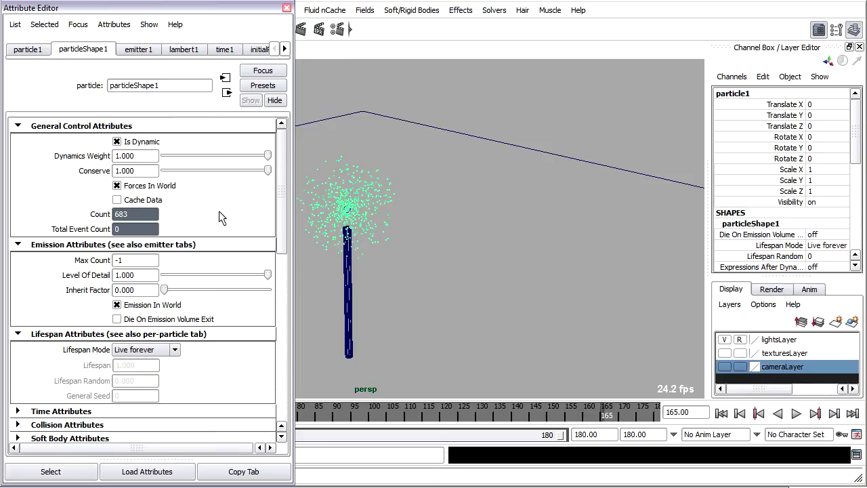
click(143, 53)
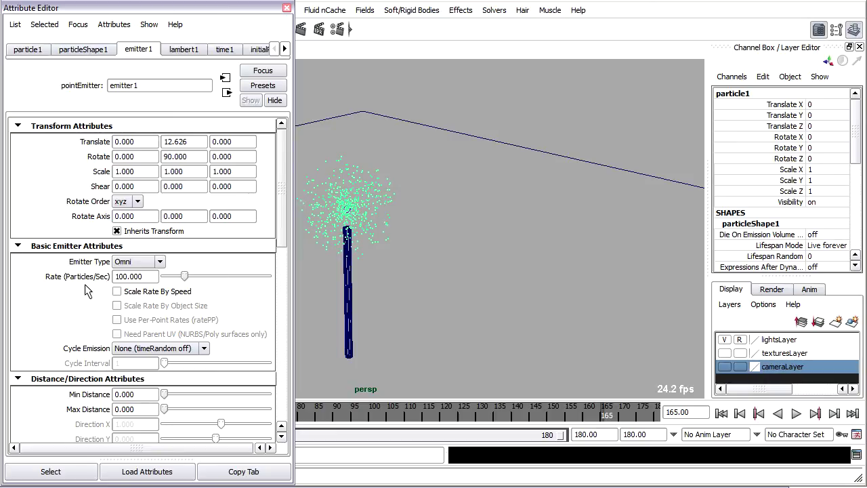
Set emitter1's Rate (Particles/Sec) to 200
double_click(157, 278)
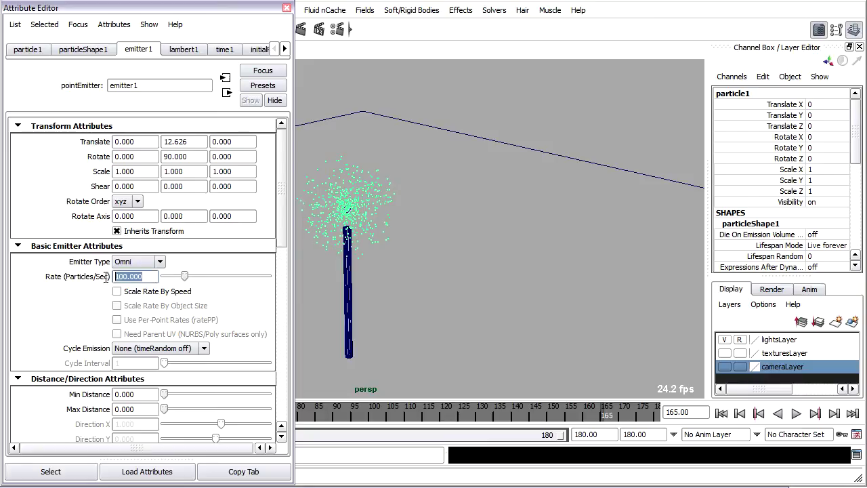
text(200)
key(Return)
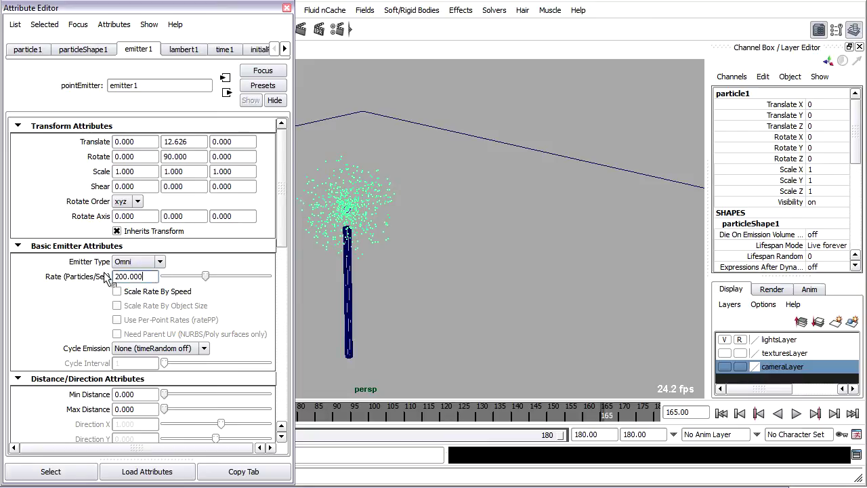
Replay the simulation from the start to see the denser cloud, then scrub to frame 98
click(721, 413)
click(796, 413)
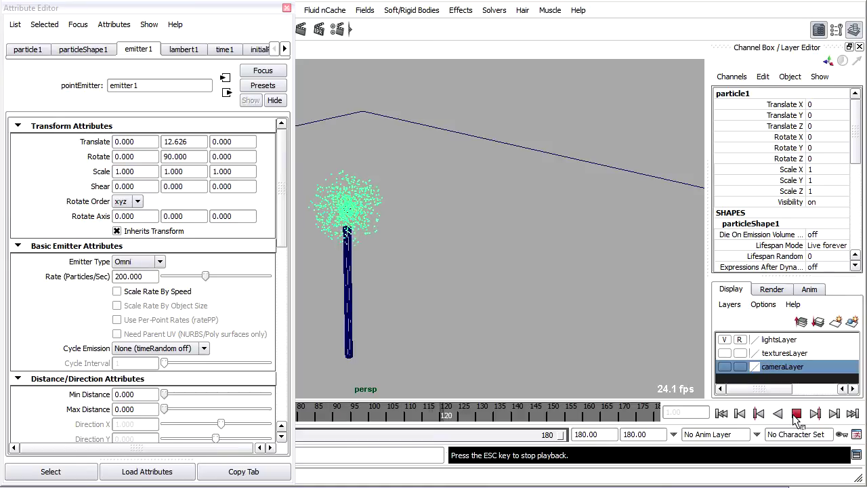
click(795, 414)
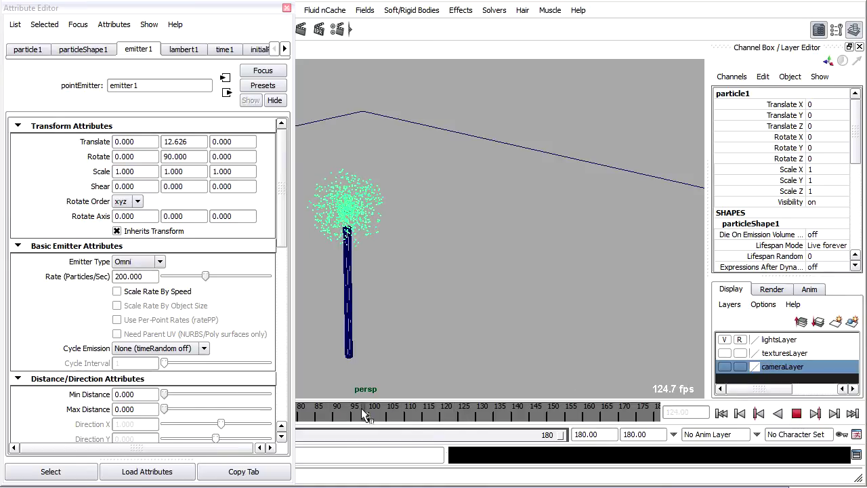
key(alt+v)
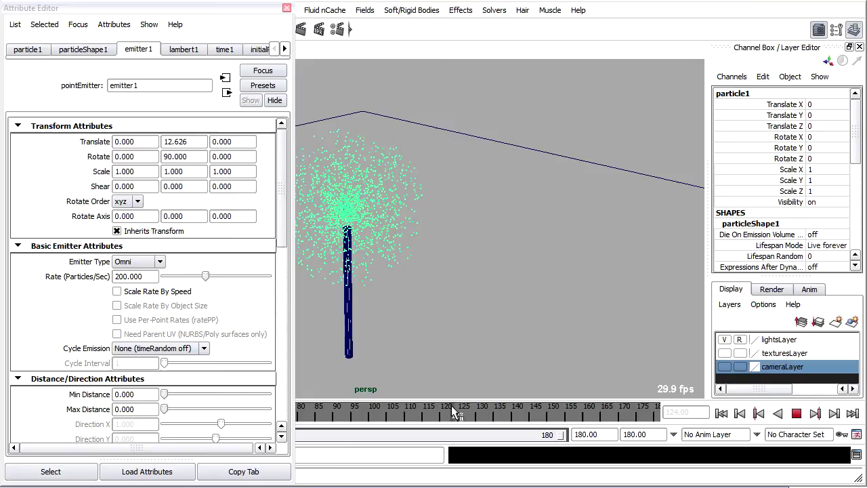
click(339, 410)
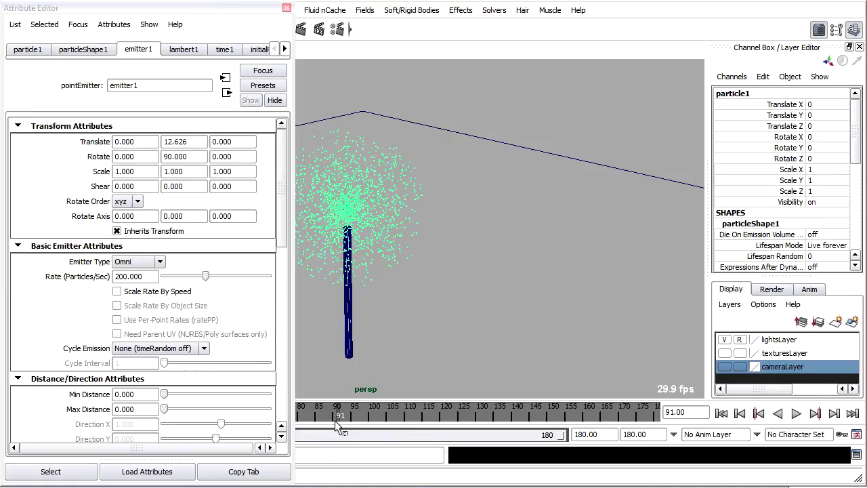
drag(337, 419, 465, 420)
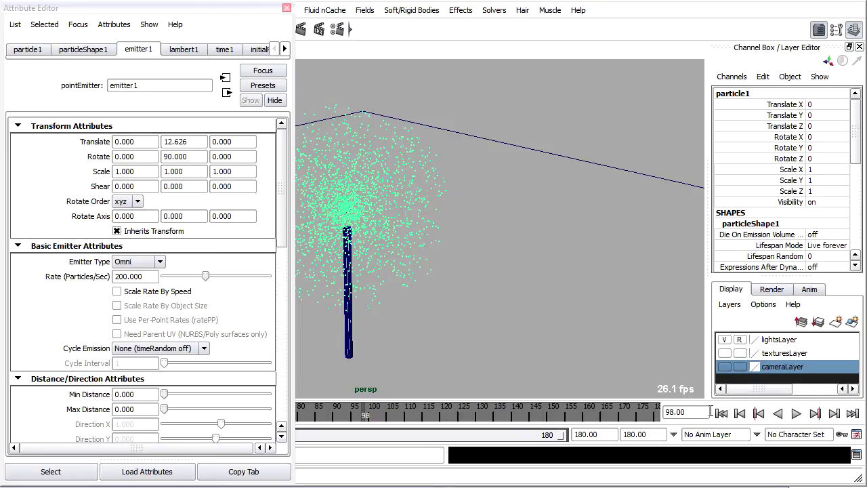
Replay the simulation from frame 1, stopping at frame 66
click(720, 413)
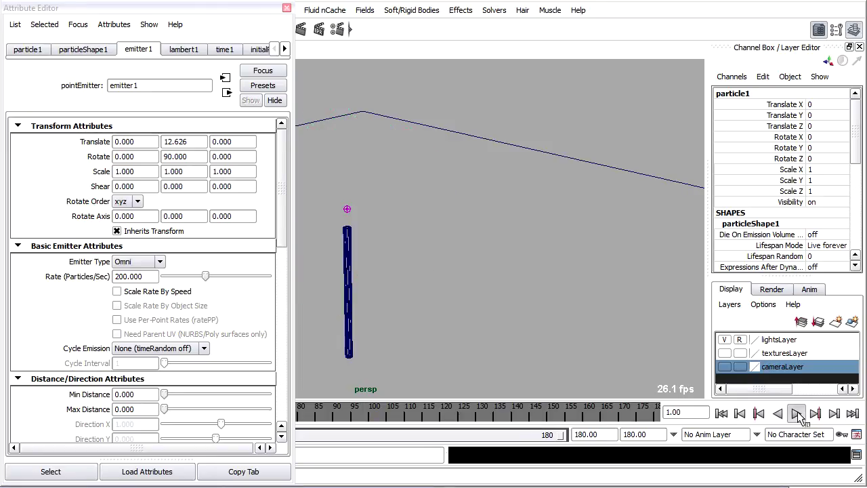
click(797, 414)
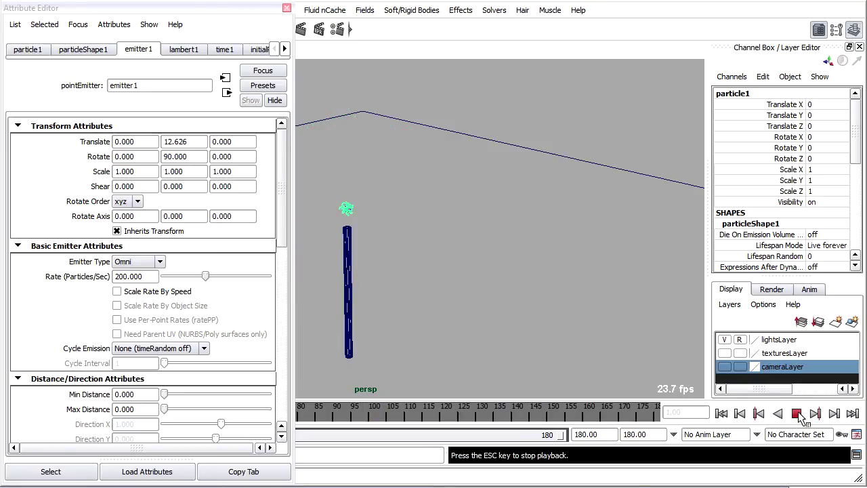
click(797, 413)
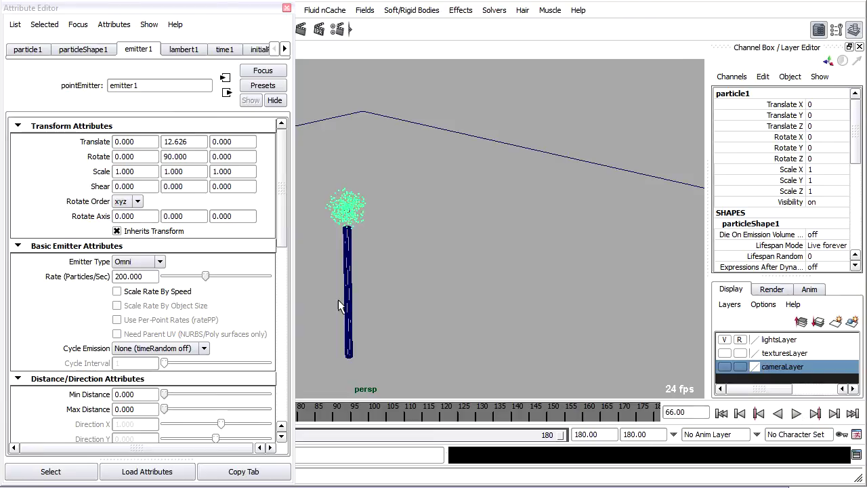
Raise the emission rate to 1000 and replay from frame 1 to frame 112
click(149, 276)
drag(149, 277, 78, 276)
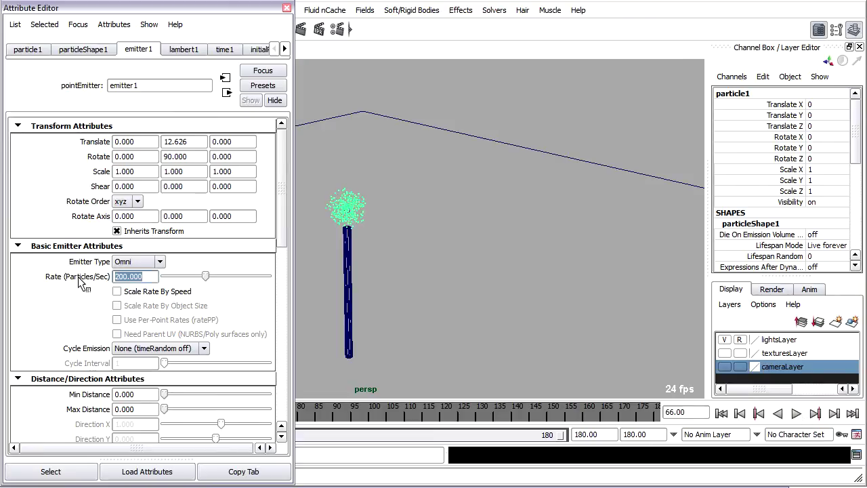
text(1000)
key(Return)
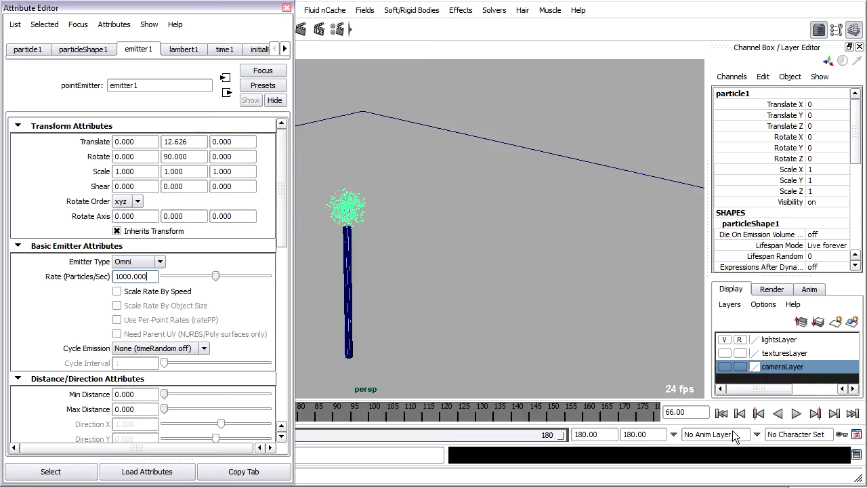
click(723, 413)
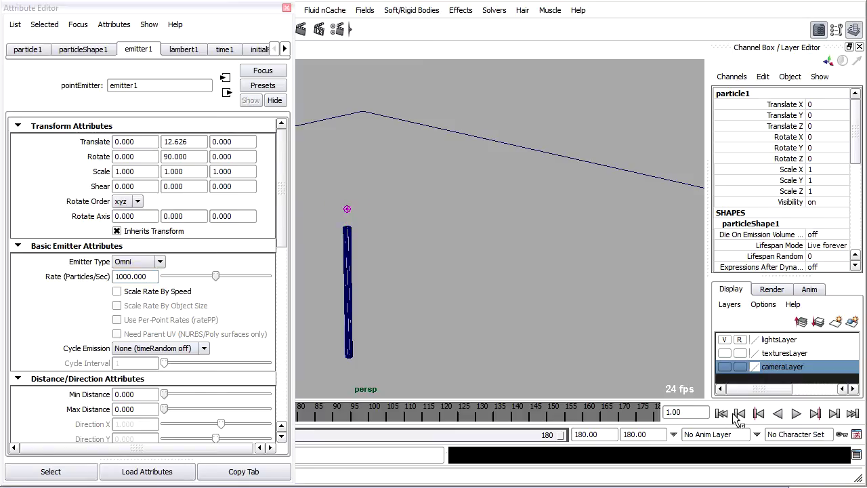
click(796, 413)
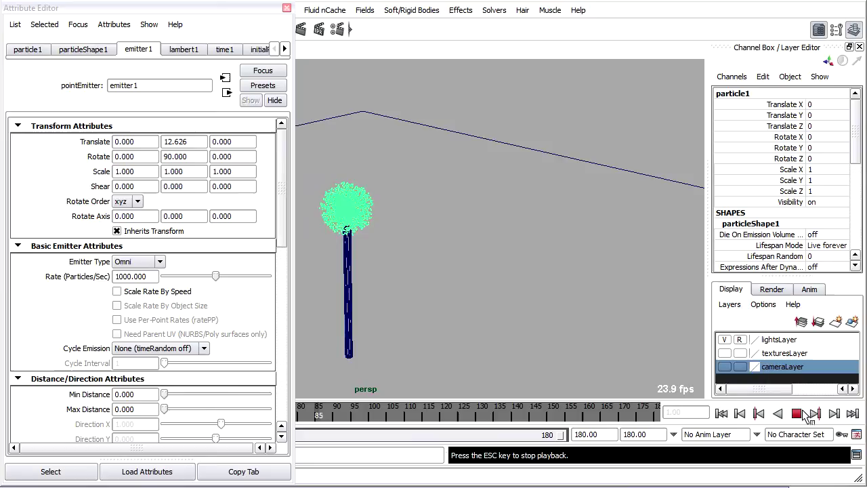
click(797, 413)
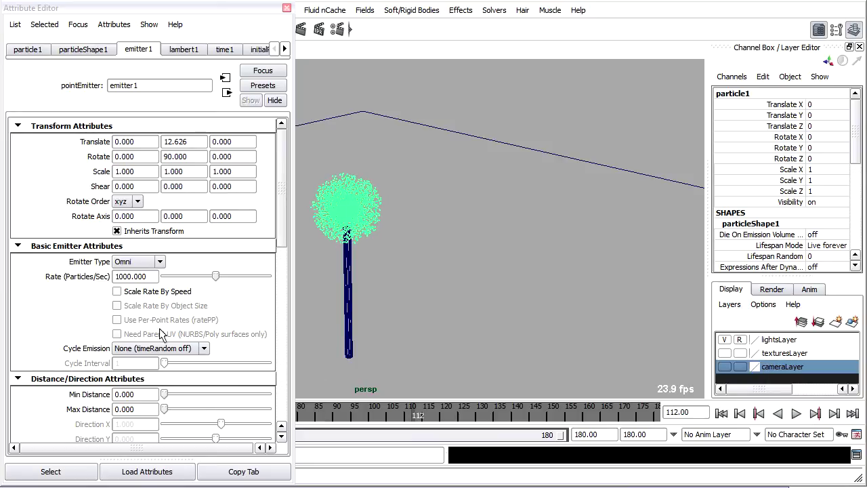
Lower the emission rate to 50
double_click(153, 276)
text(50)
key(Return)
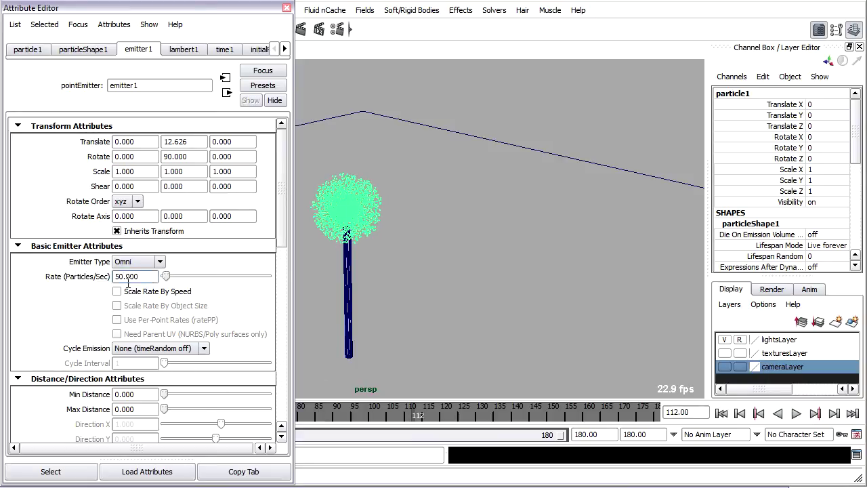
Set emitter1's emission speed to 10
drag(283, 229, 288, 287)
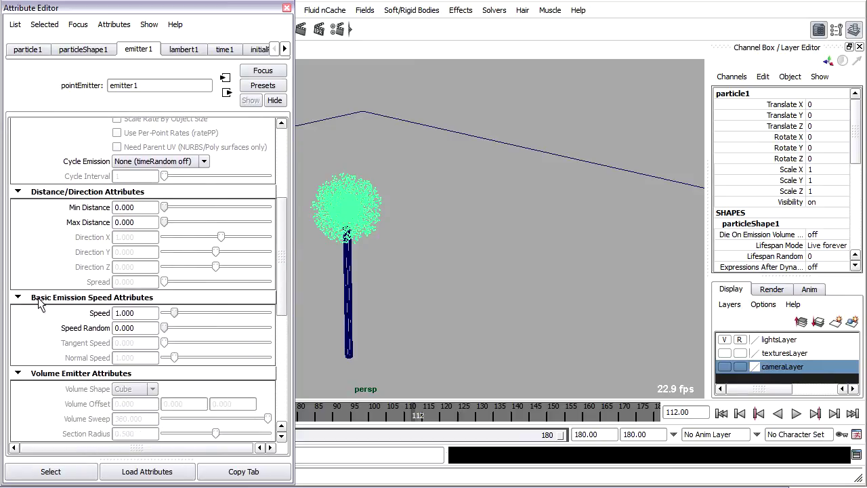
double_click(130, 312)
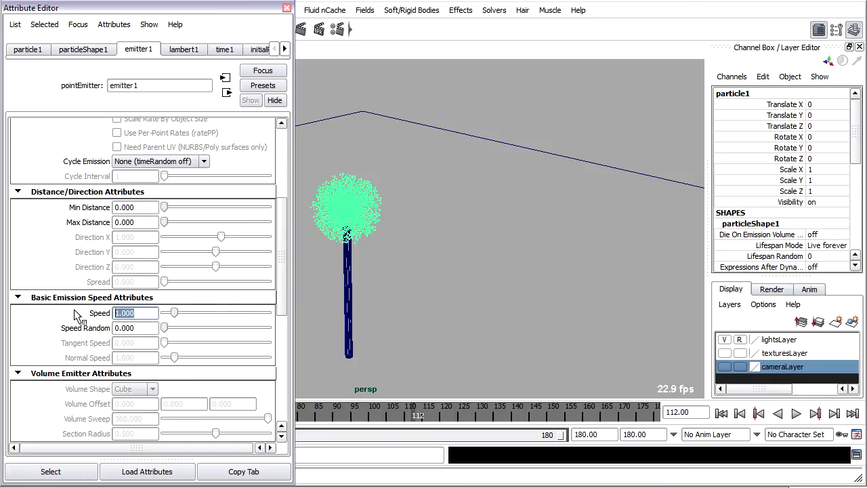
text(10)
key(Return)
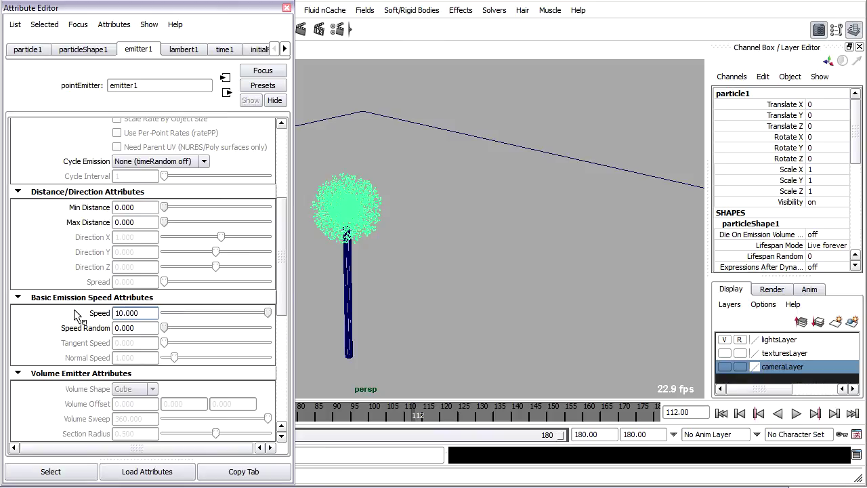
Replay from frame 1 to frame 87 and frame the emitter and particles in view
click(724, 415)
click(796, 415)
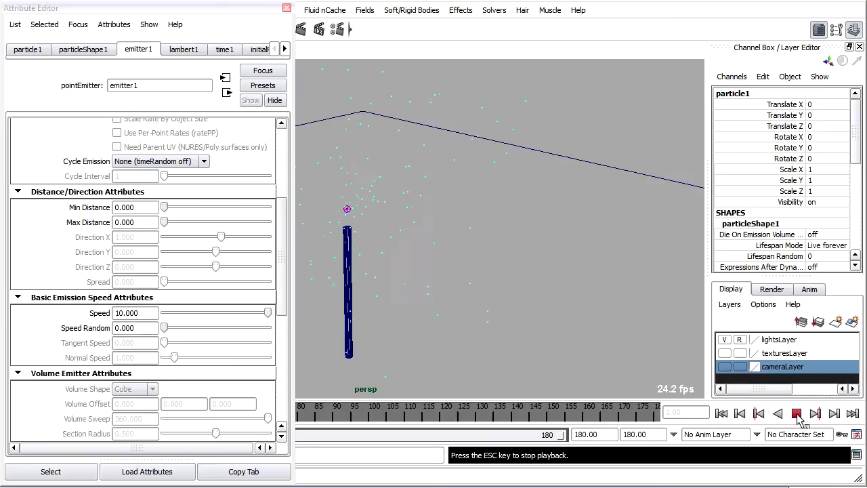
click(796, 415)
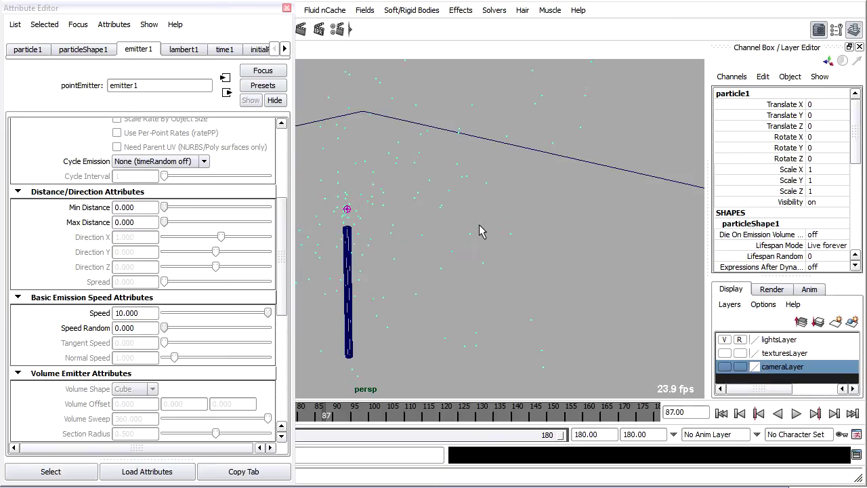
key([)
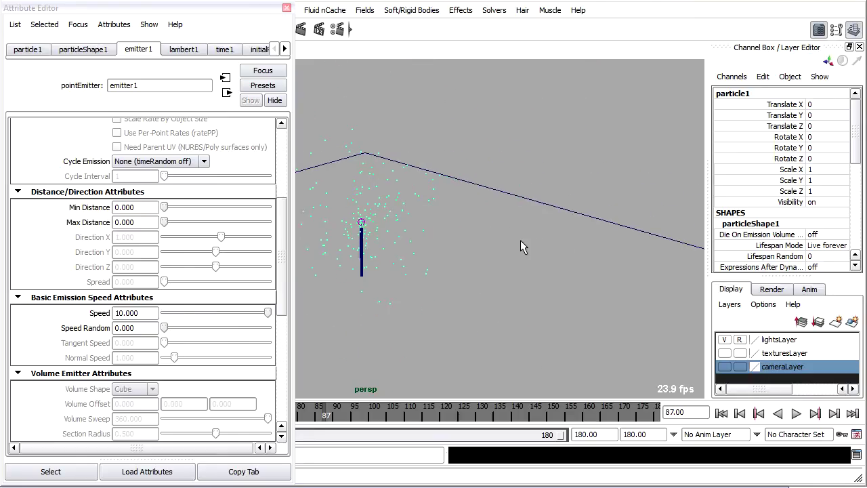
Switch the perspective view to shaded mode and bring the camera close to the wand at frame 1
key(5)
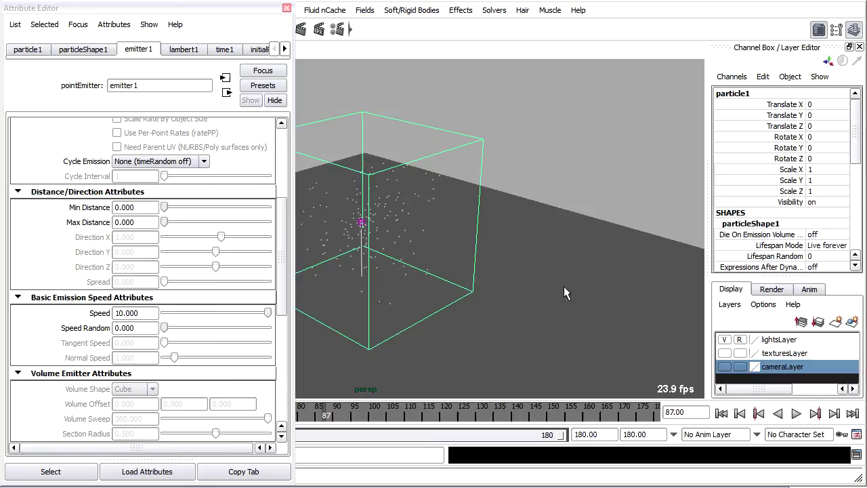
alt+drag(563, 286, 392, 202)
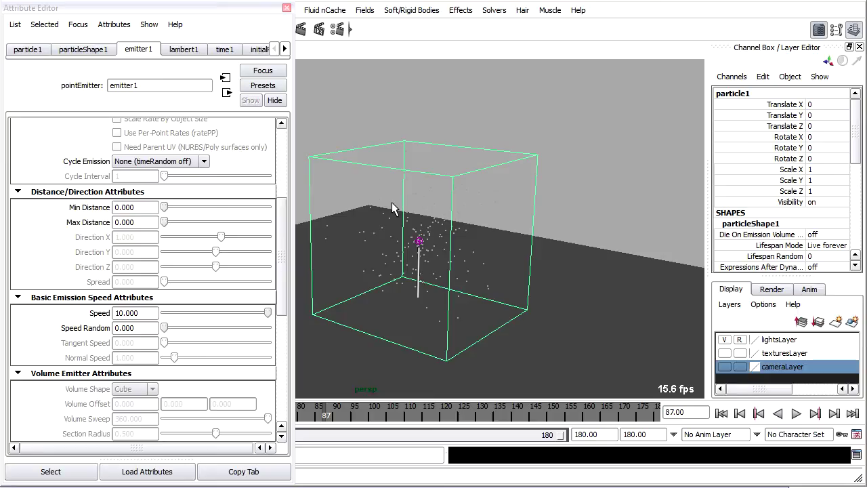
click(721, 413)
scroll(478, 299, up, 3)
alt+middle_drag(477, 300, 488, 273)
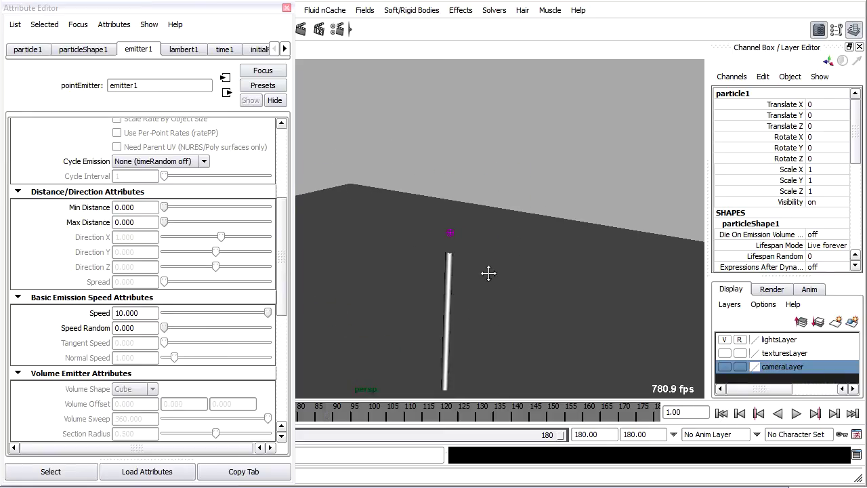
Play briefly to watch particles emit from the wand tip, then rewind to frame 1
click(796, 413)
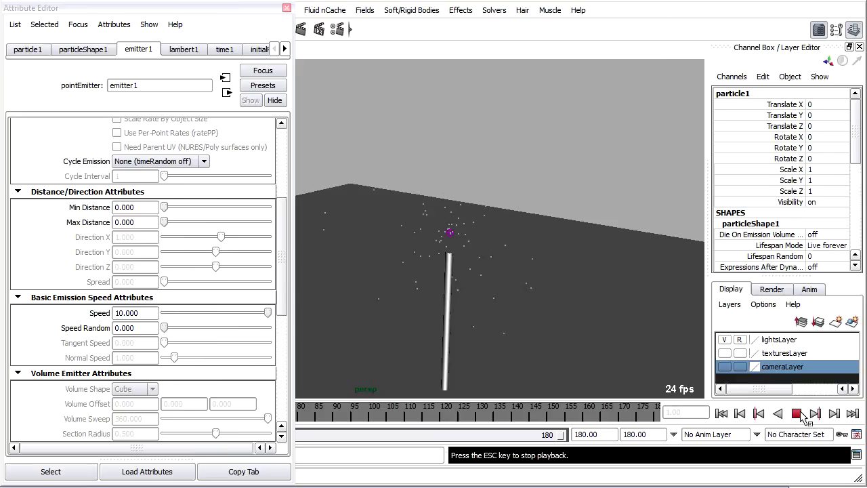
click(799, 415)
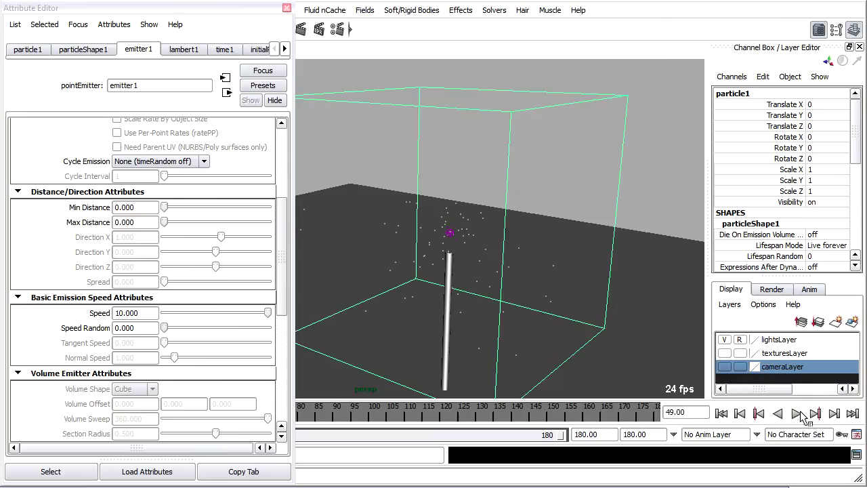
click(722, 413)
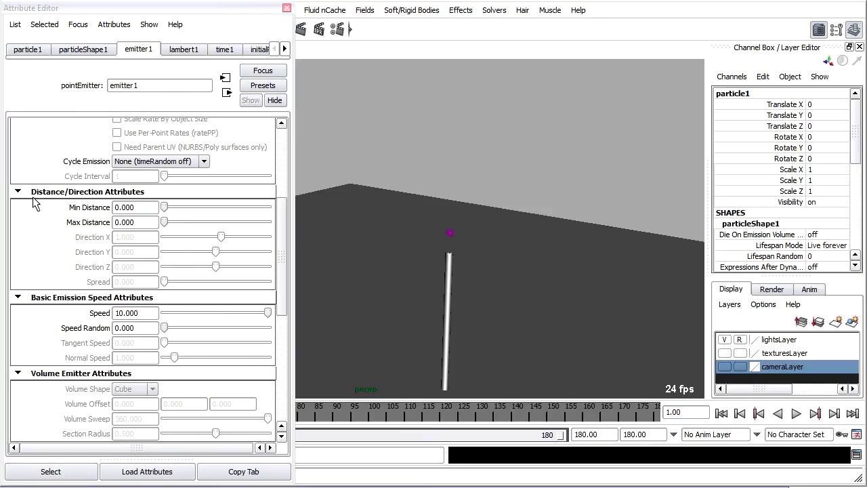
Set the emitter's Min Distance and Max Distance both to 5
click(139, 207)
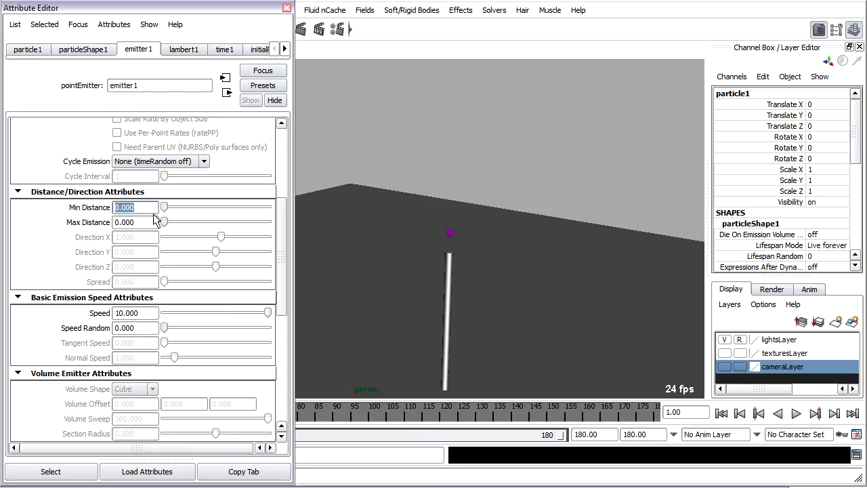
text(5)
key(Return)
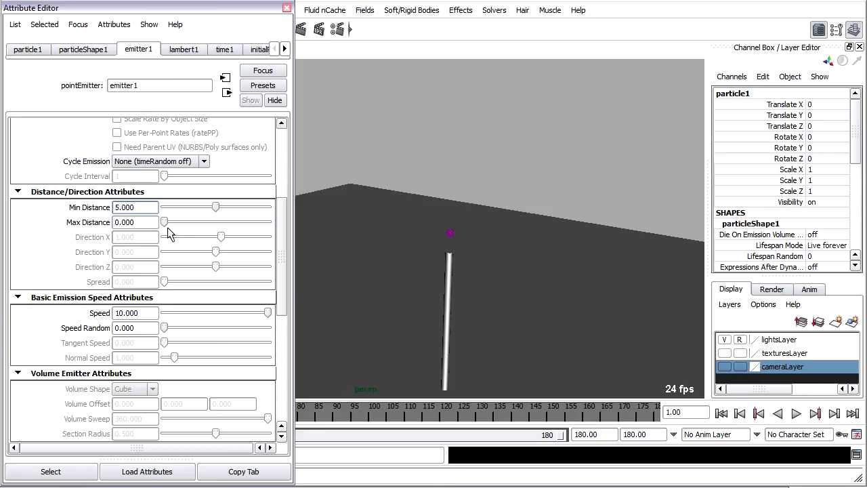
drag(143, 222, 85, 224)
text(5)
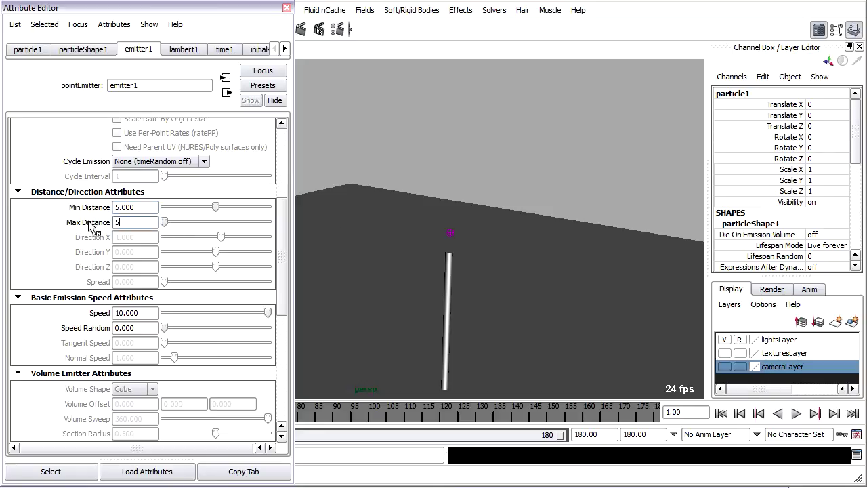
key(Return)
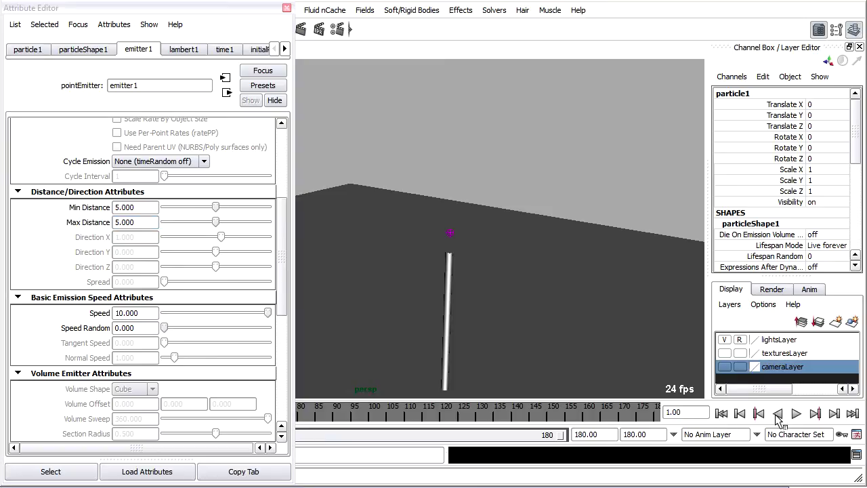
Preview the spread-out emission, then rewind to frame 1
click(797, 414)
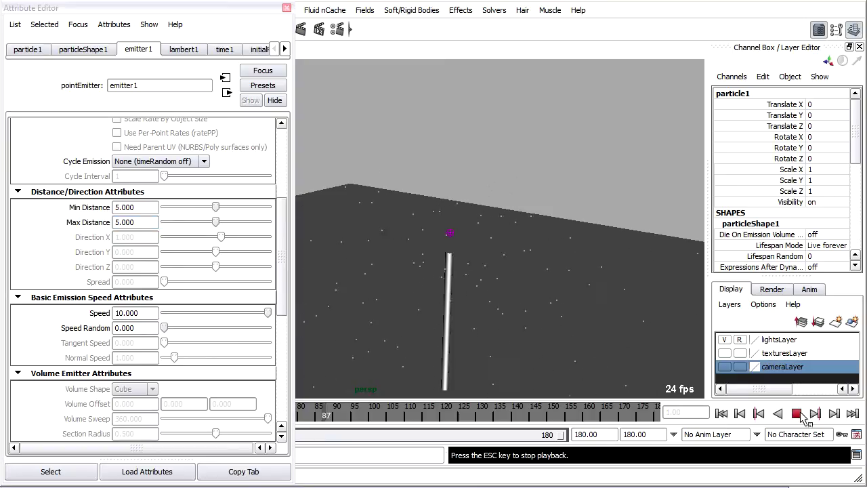
click(796, 413)
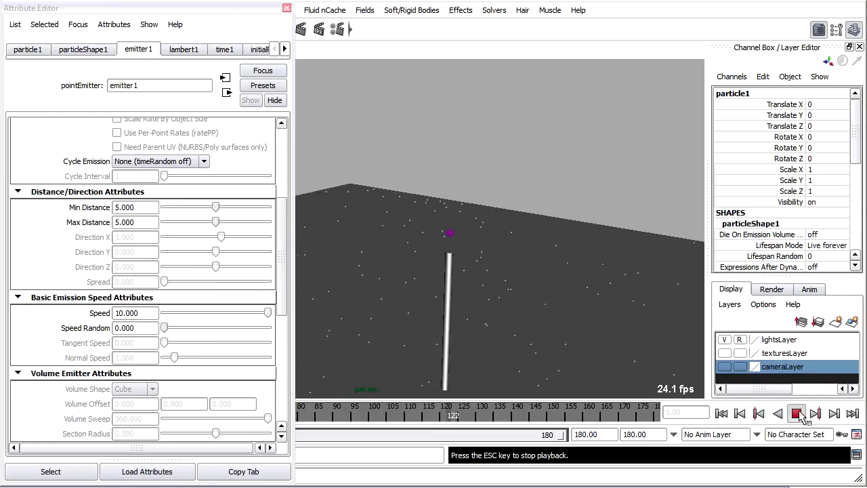
click(721, 413)
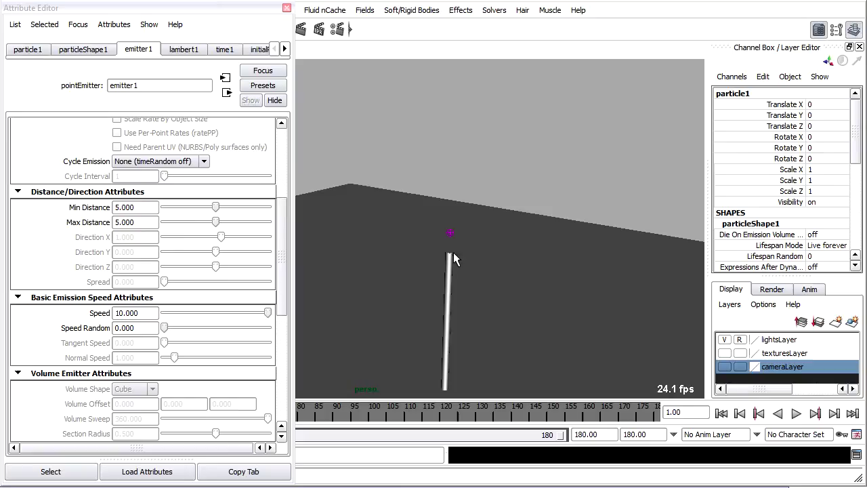
Lower Min Distance to 0 and play back to check the particle spread
double_click(143, 212)
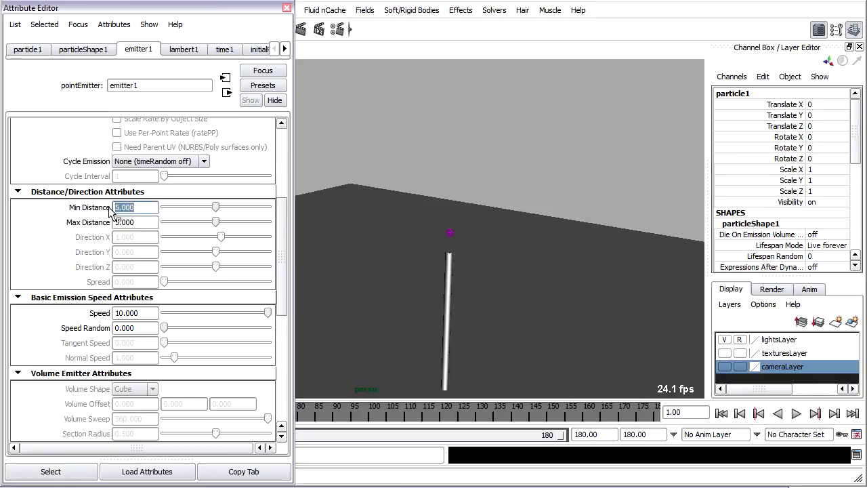
text(0)
key(Return)
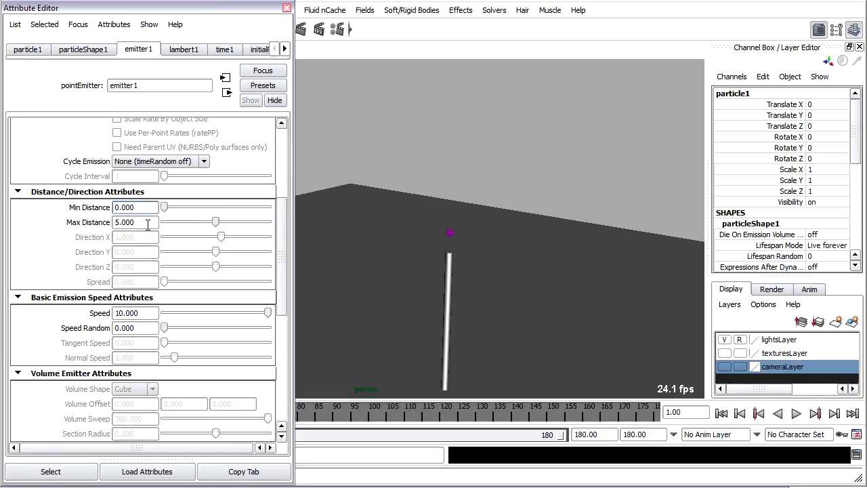
click(797, 414)
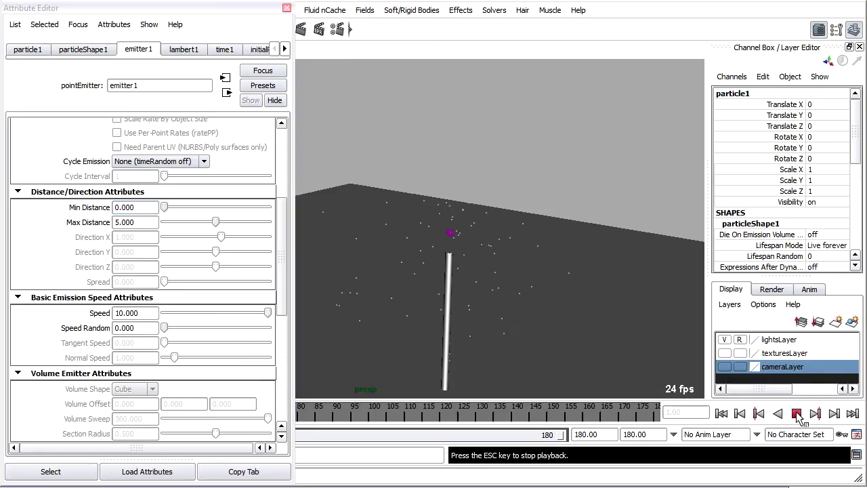
click(797, 414)
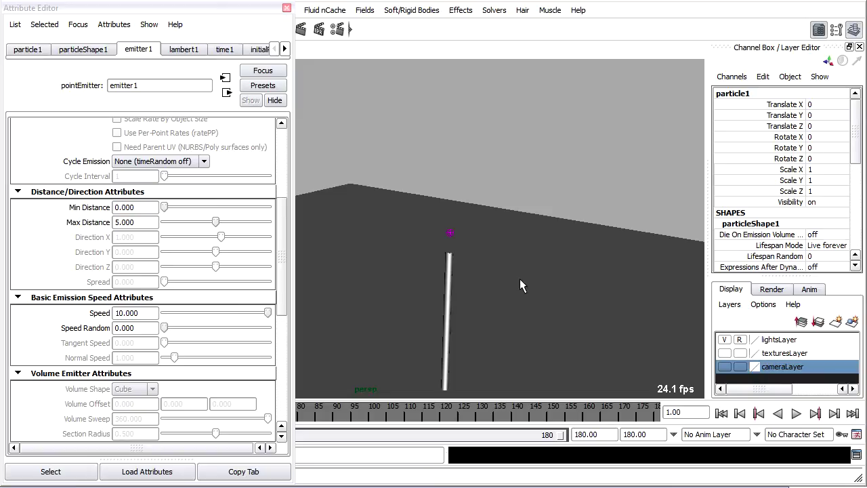
Close the Attribute Editor, switch to the four-view layout, and select the wand in the front view
click(286, 7)
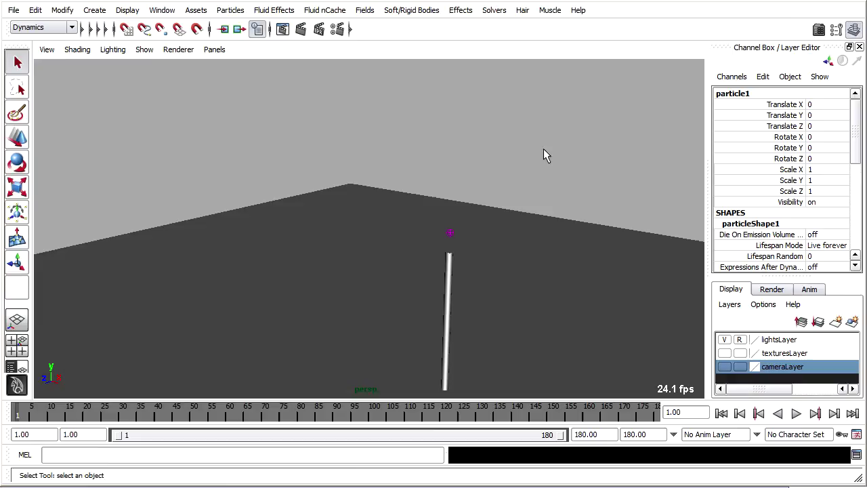
alt+drag(543, 150, 498, 194)
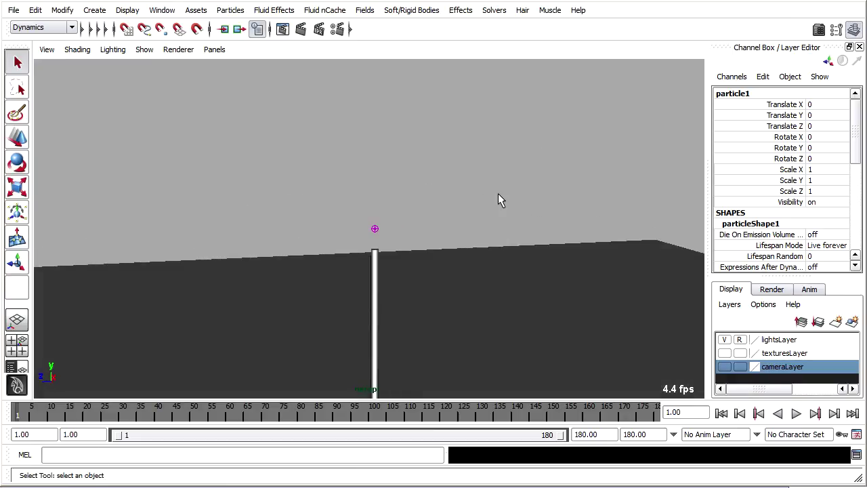
key(space)
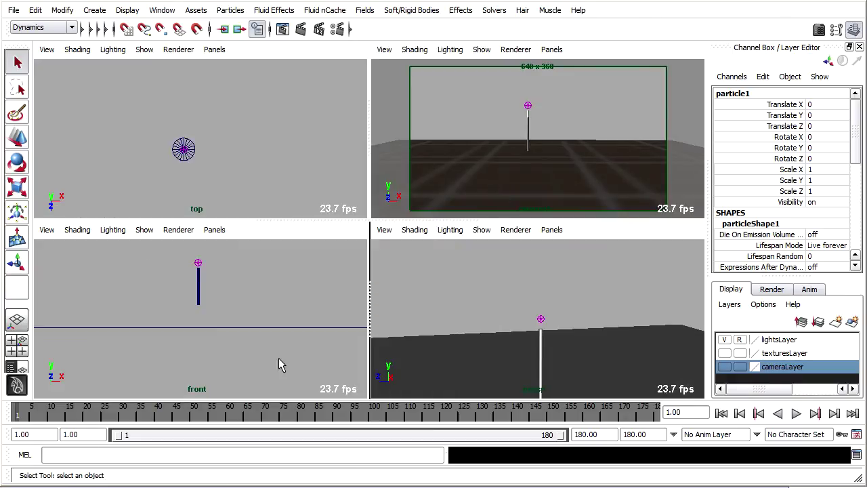
click(200, 288)
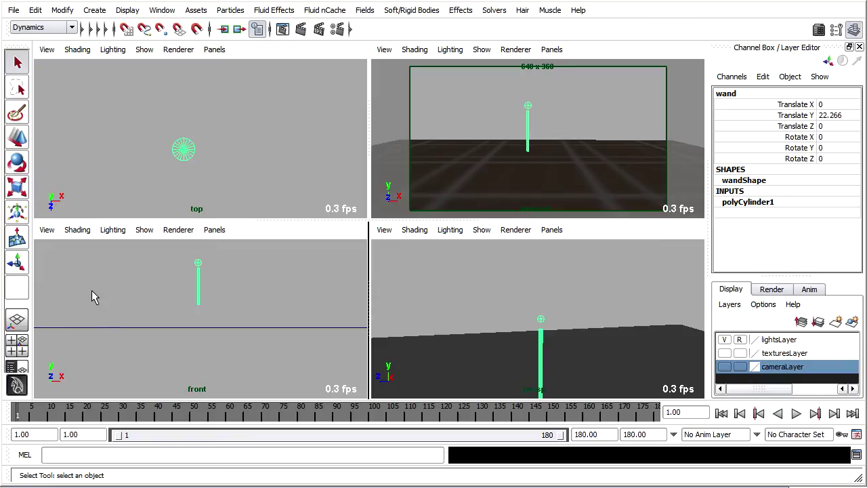
Look through the menu for the particle evaluation toggle, then close it
click(68, 12)
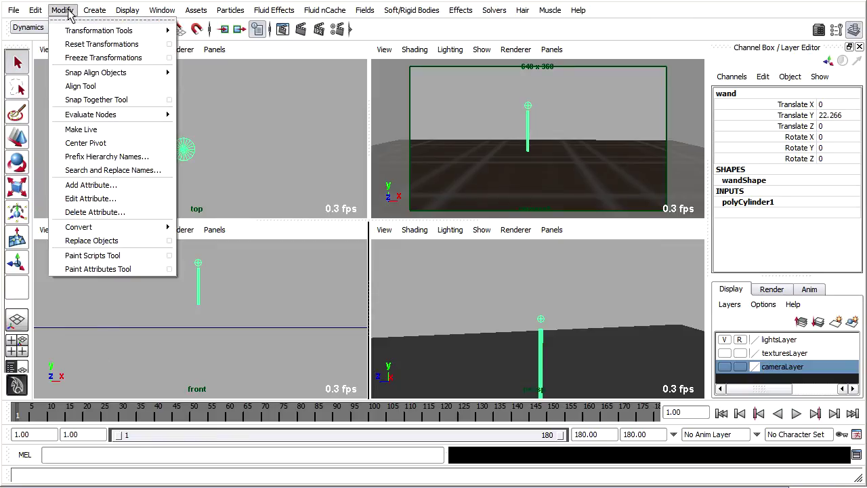
mouse_move(129, 117)
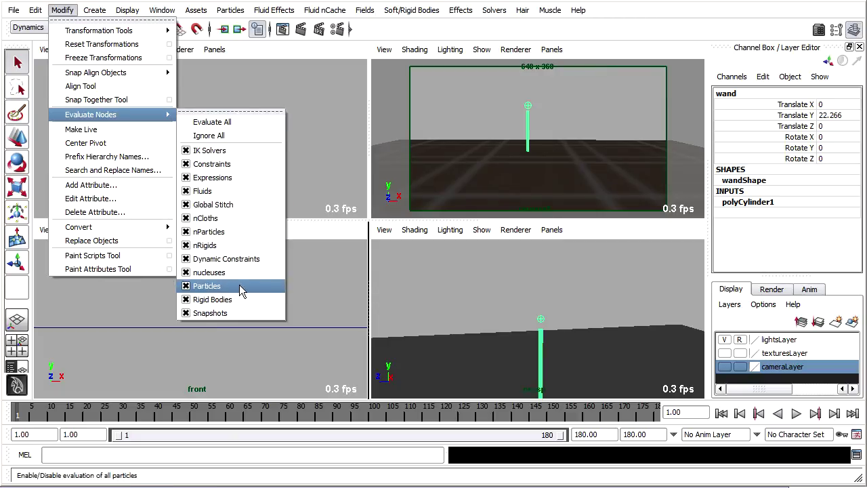
click(188, 287)
Play the animation to frame 40, then return the time slider to frame 1
key(alt+v)
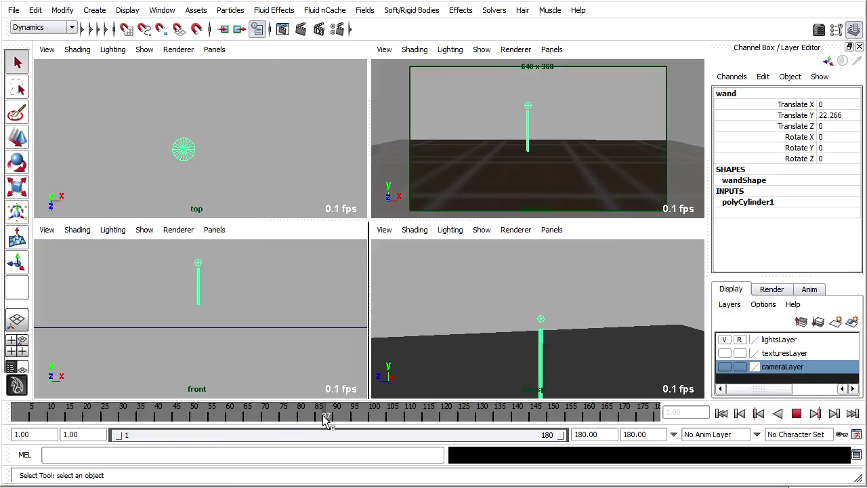
click(159, 418)
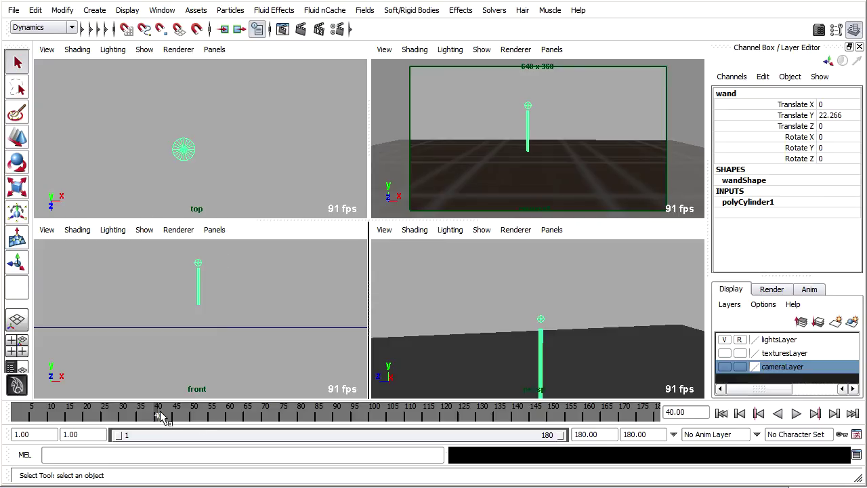
drag(158, 412, 15, 414)
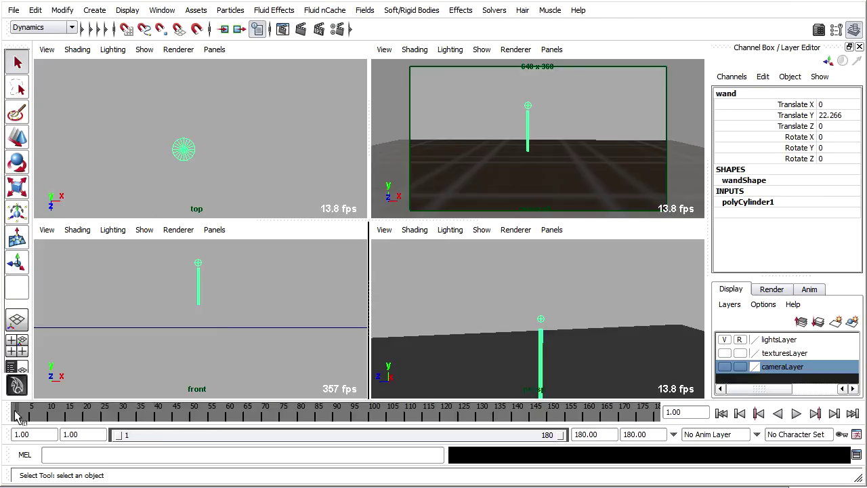
Move the wand to the camera view's left edge and tilt it sideways and forward
click(17, 139)
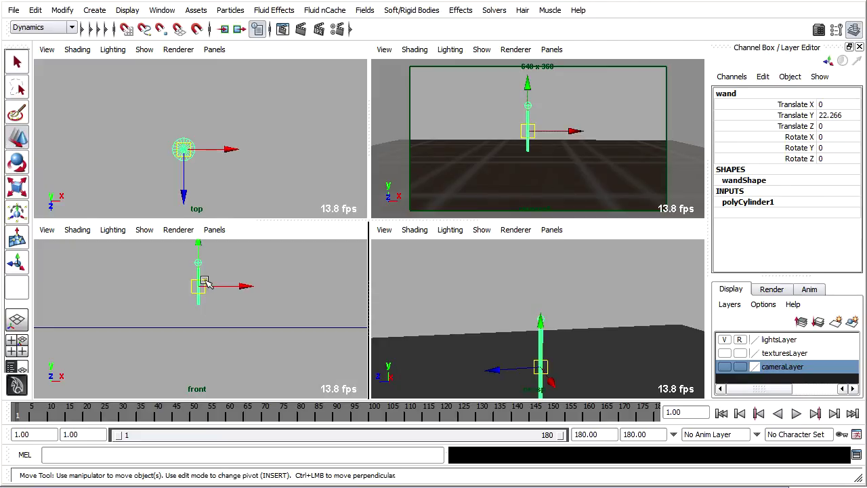
drag(199, 285, 70, 290)
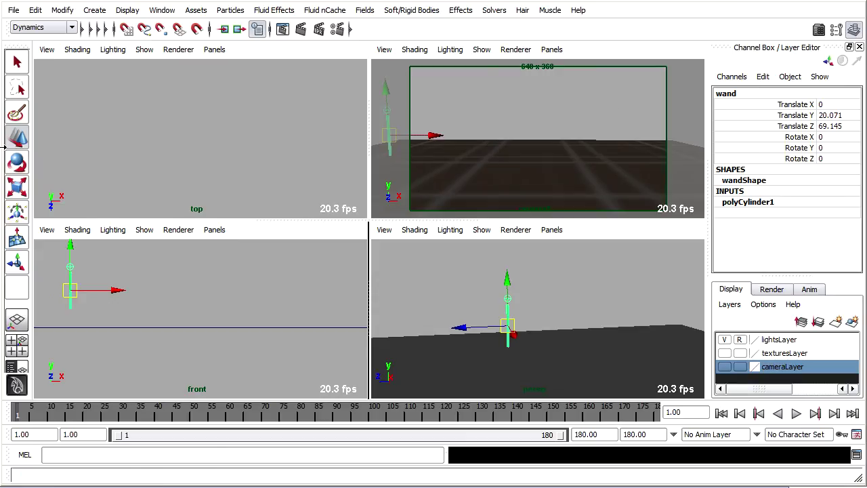
click(18, 163)
drag(105, 261, 87, 246)
Keyframe the wand's position and rotation at frame 1, then scrub to frame 24
key(ctrl+z)
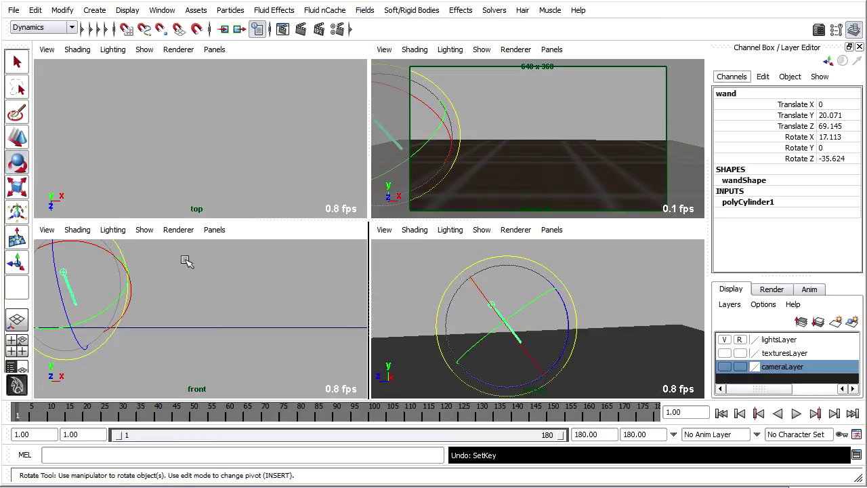
key(s)
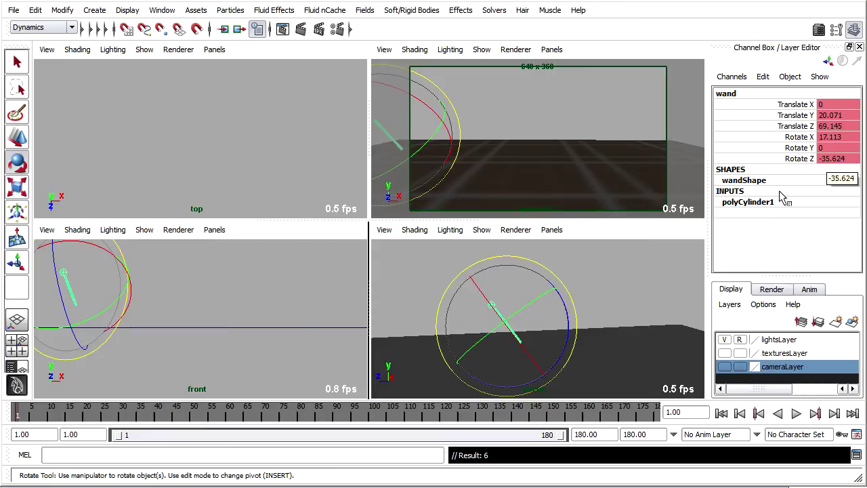
drag(21, 417, 100, 422)
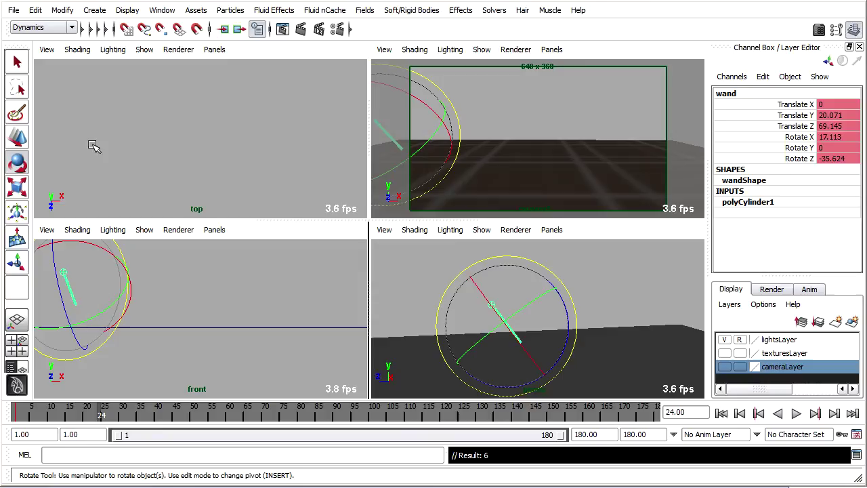
At frame 24, move the wand to the middle of the view, rotate it and key its pose
click(16, 141)
drag(70, 288, 221, 262)
key(e)
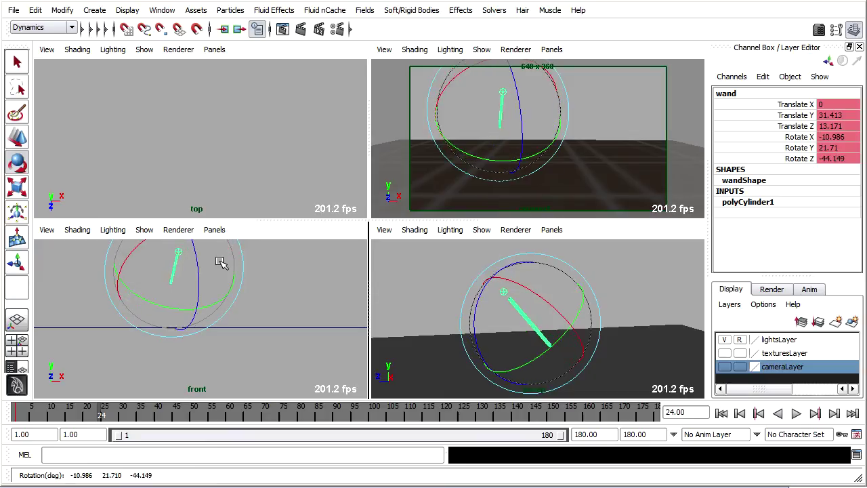
key(s)
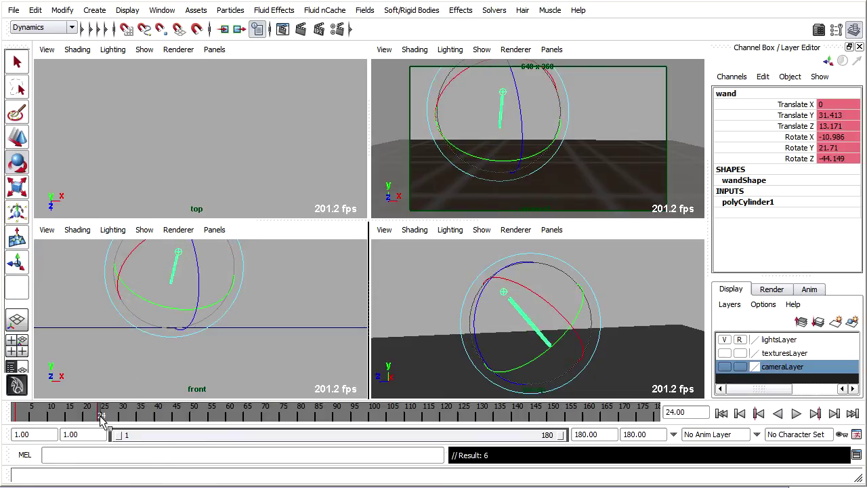
key(alt+v)
At frame 48, move the wand to the camera view's right edge, rotate it and preview the swing
drag(118, 416, 186, 423)
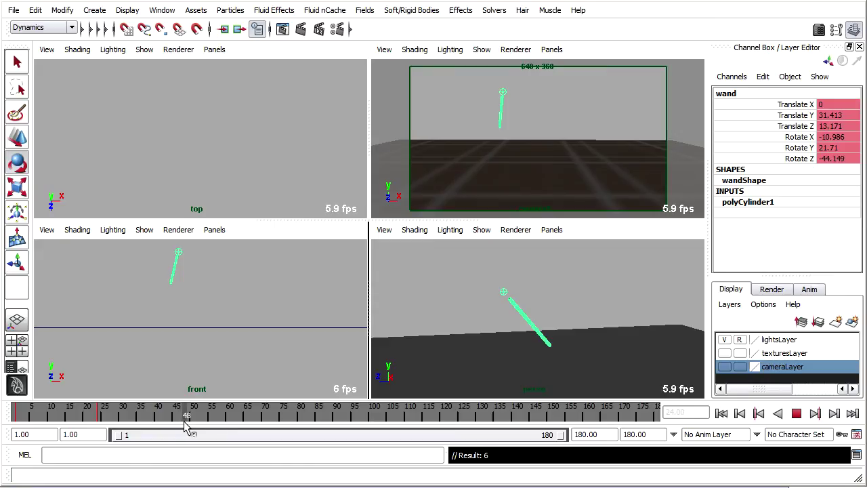
click(24, 139)
drag(174, 270, 304, 242)
key(e)
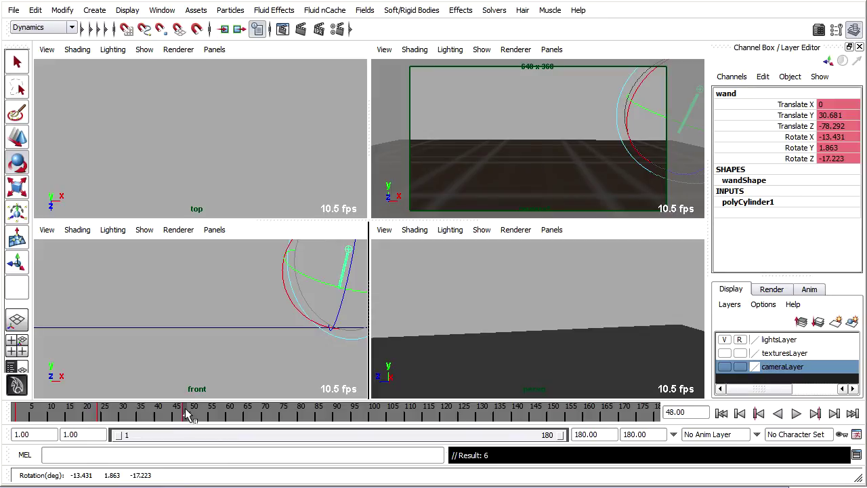
key(alt+v)
click(19, 415)
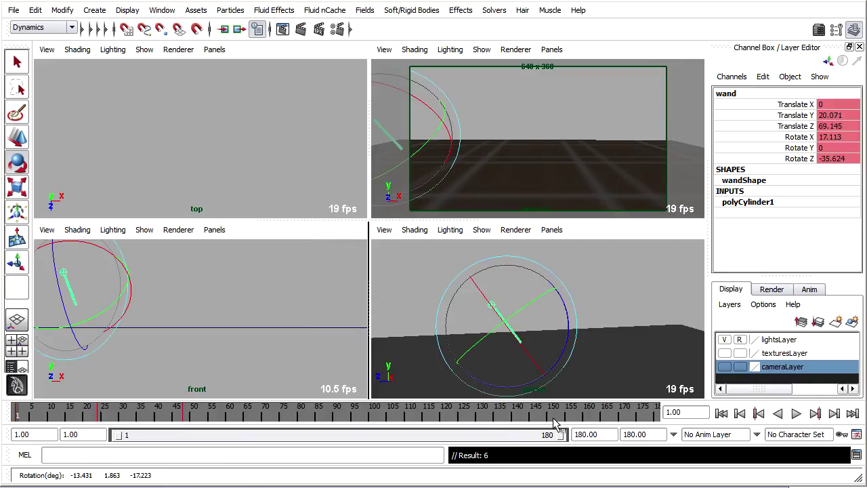
Set the playback end time to frame 72
drag(656, 436, 586, 436)
text(7)
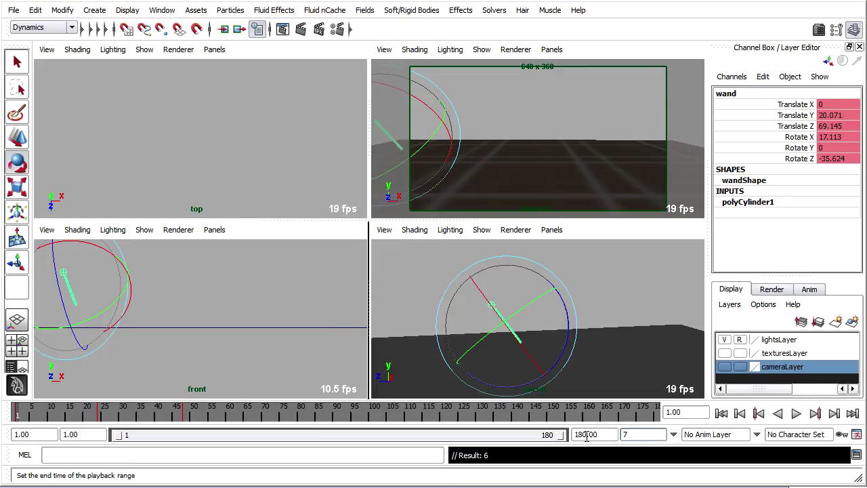
text(2)
key(Return)
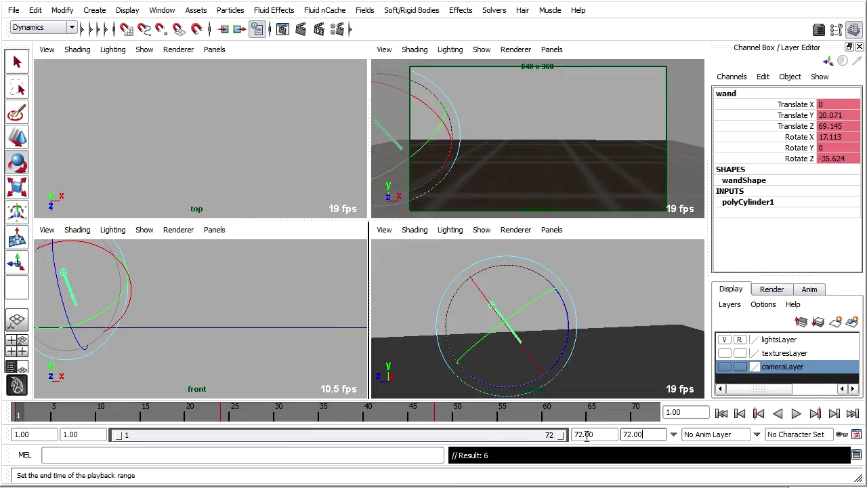
With the Select tool active, play and stop the swing, then go to frame 48
click(17, 61)
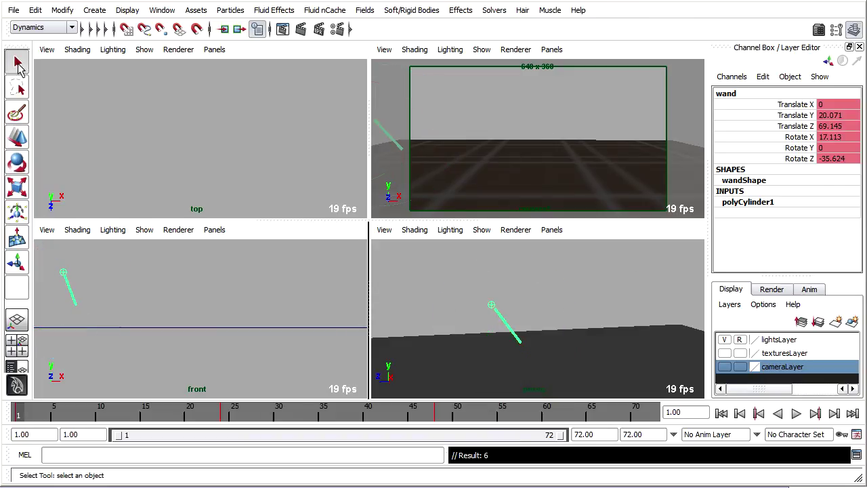
click(796, 413)
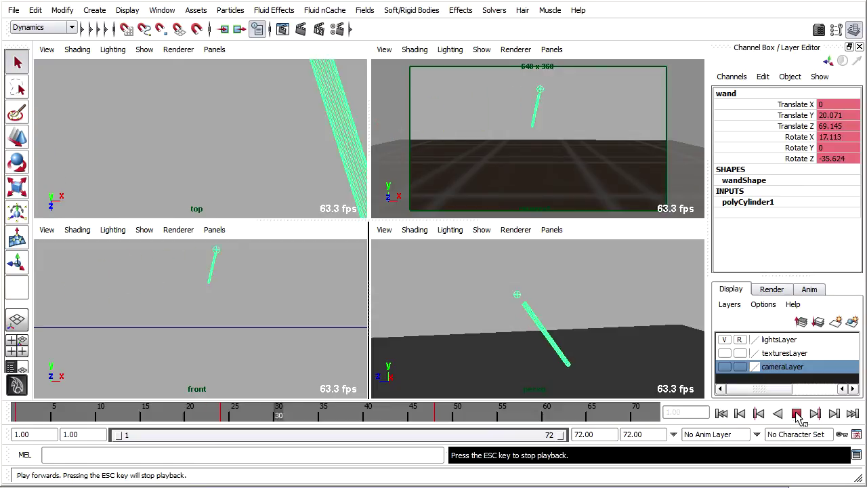
click(796, 414)
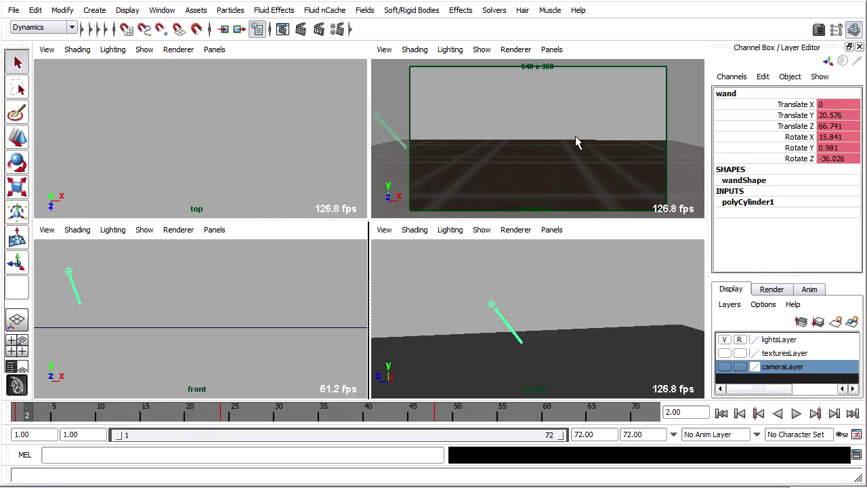
click(439, 419)
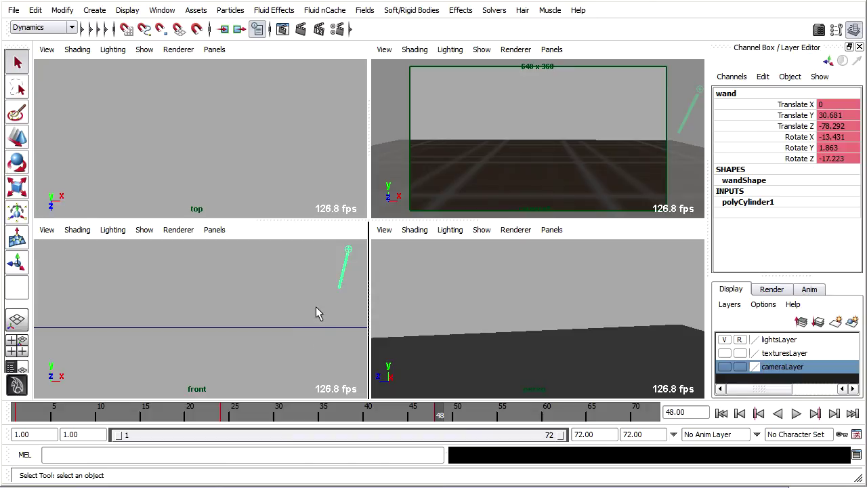
Move the wand further right to Translate Z -130.974, key it at frame 48, and play the swing
alt+middle_drag(316, 307, 136, 332)
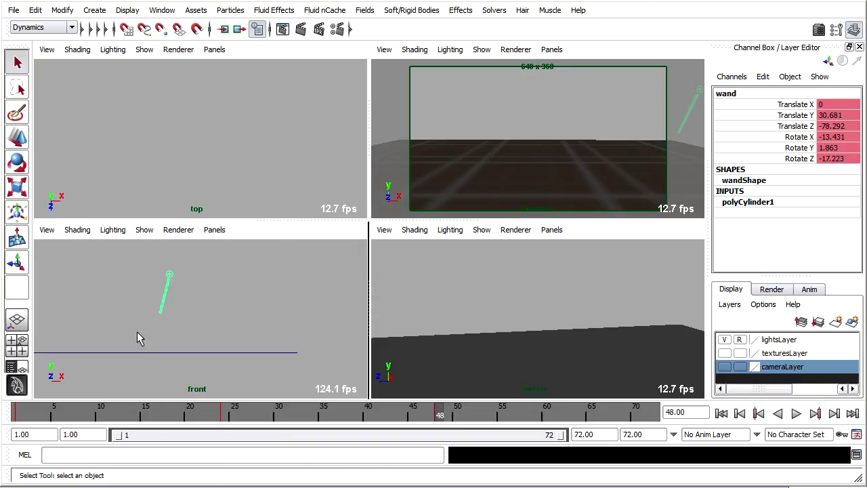
click(17, 137)
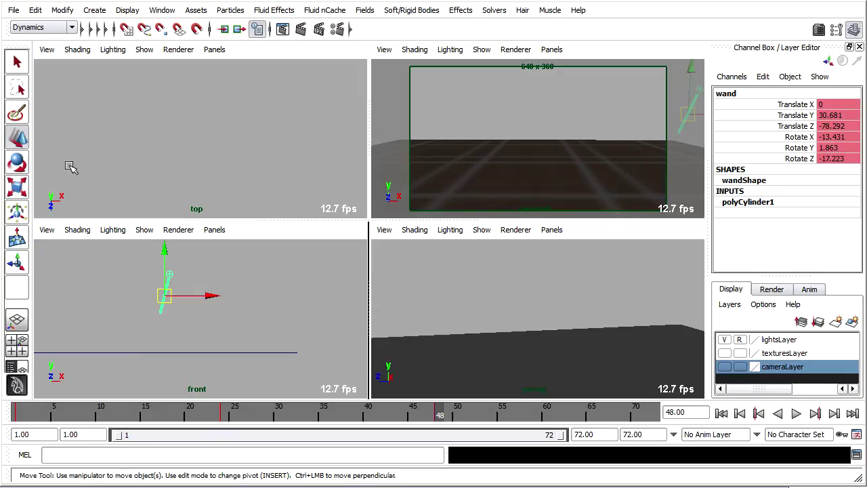
drag(193, 296, 293, 295)
key(s)
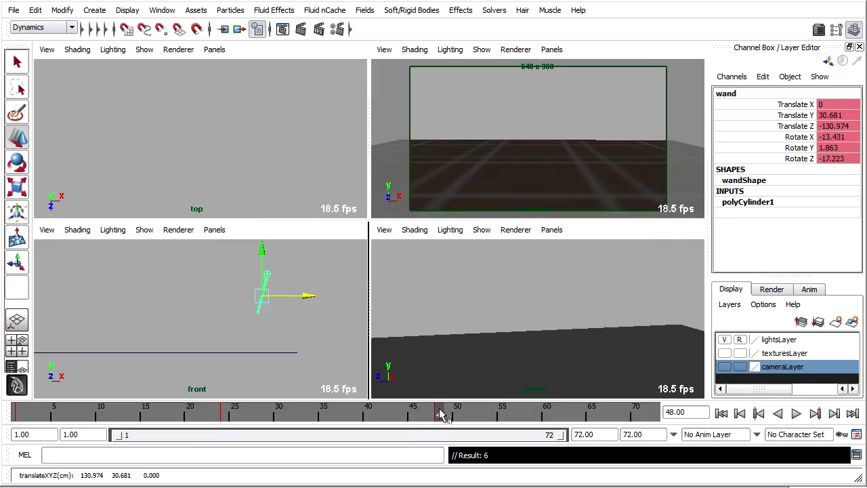
key(alt+v)
key(alt+v)
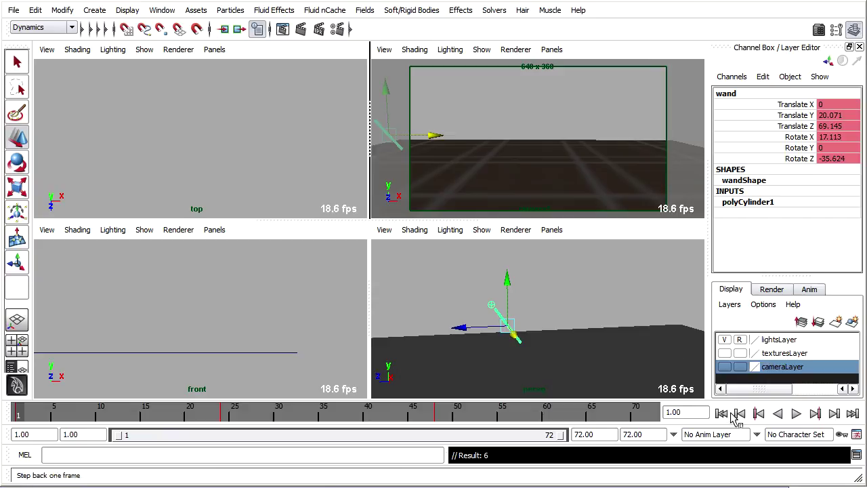
click(796, 415)
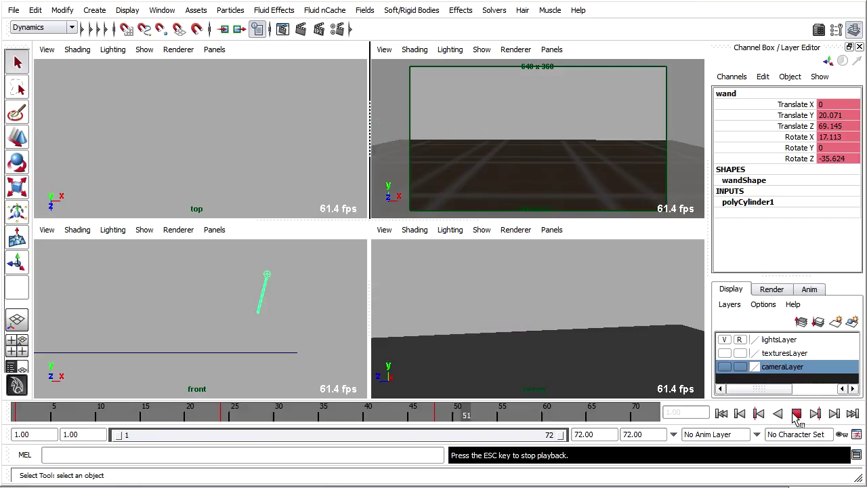
click(796, 415)
click(721, 413)
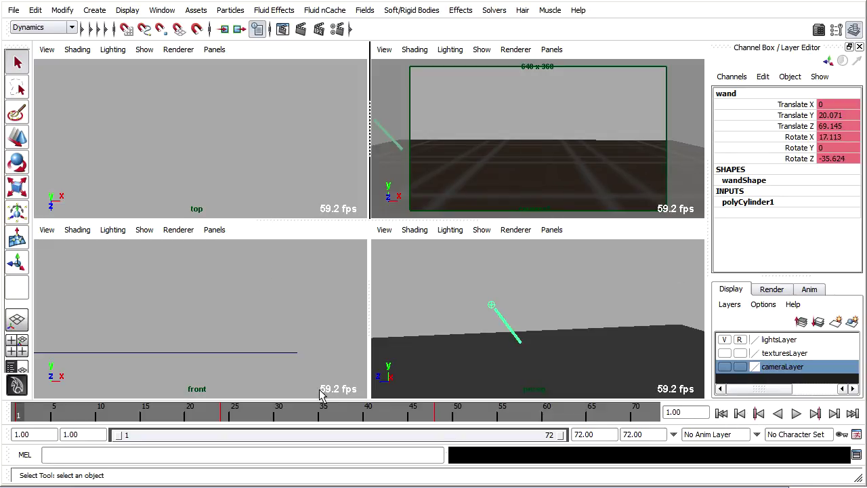
click(225, 418)
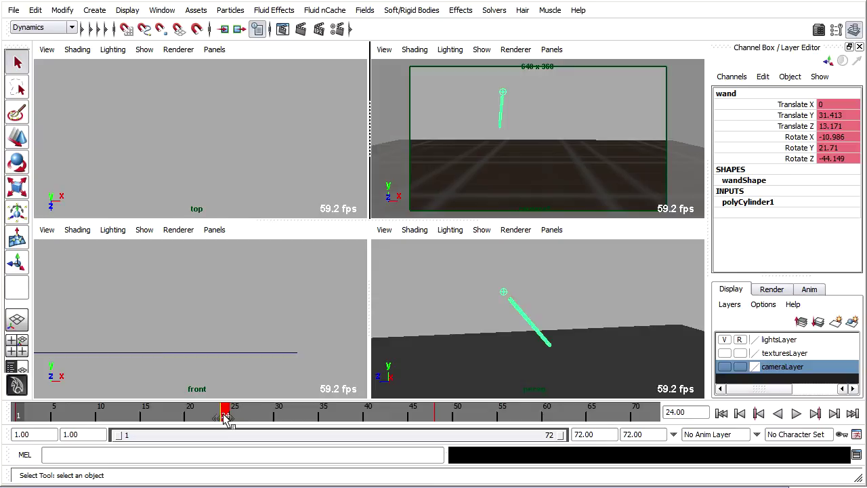
drag(227, 419, 301, 419)
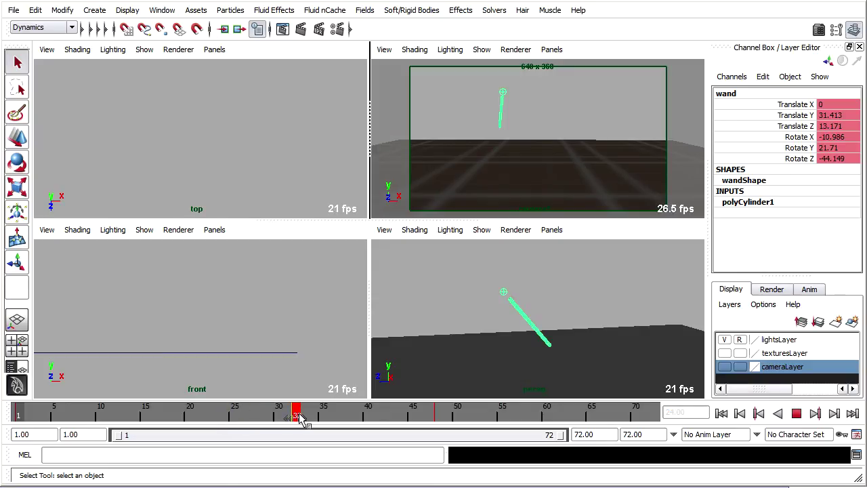
click(721, 413)
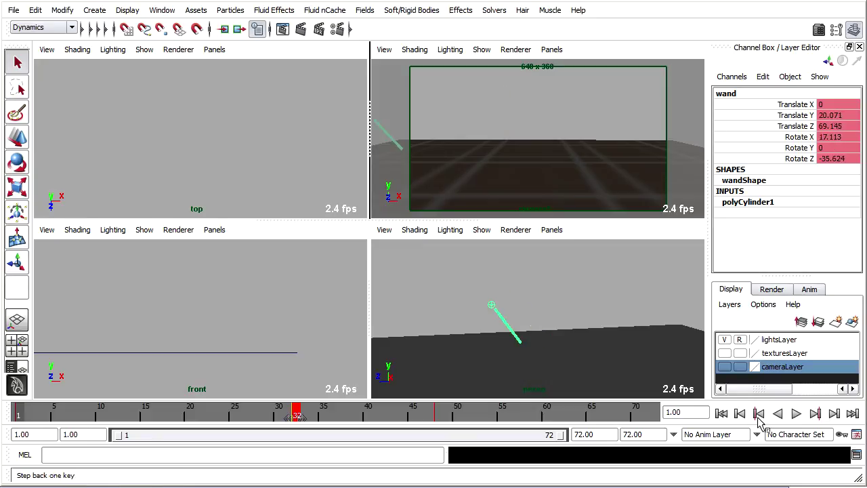
click(797, 414)
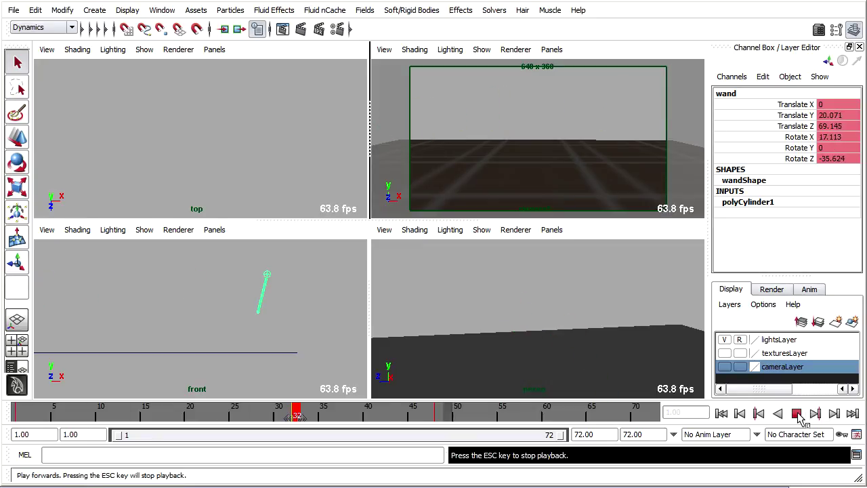
click(796, 413)
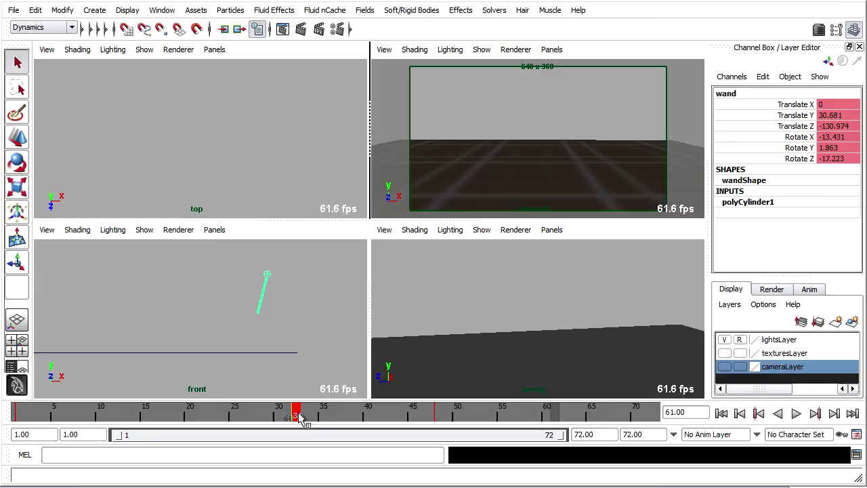
drag(301, 419, 170, 418)
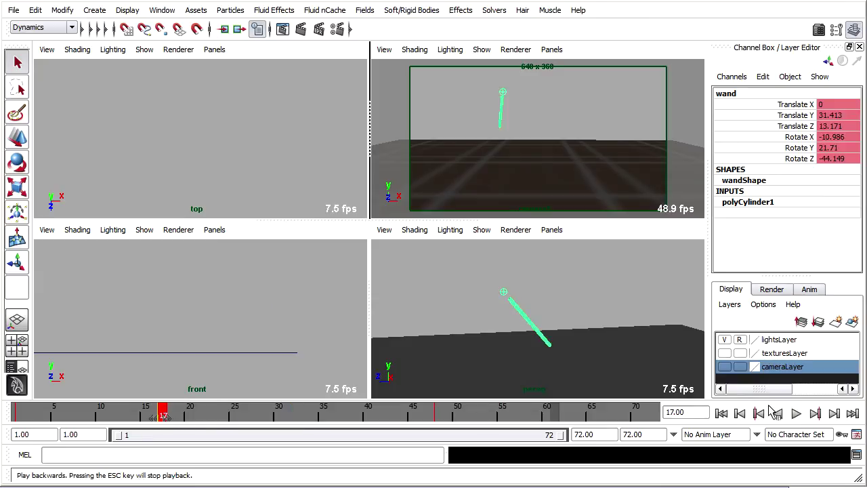
click(720, 413)
click(796, 413)
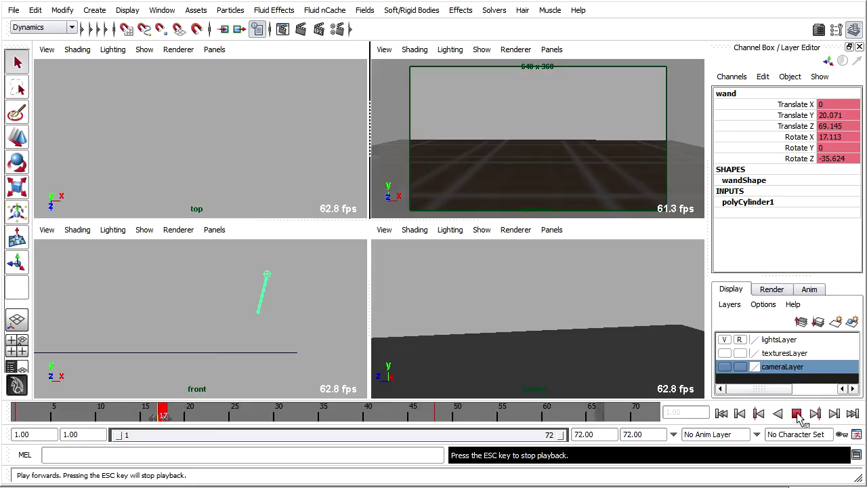
click(796, 413)
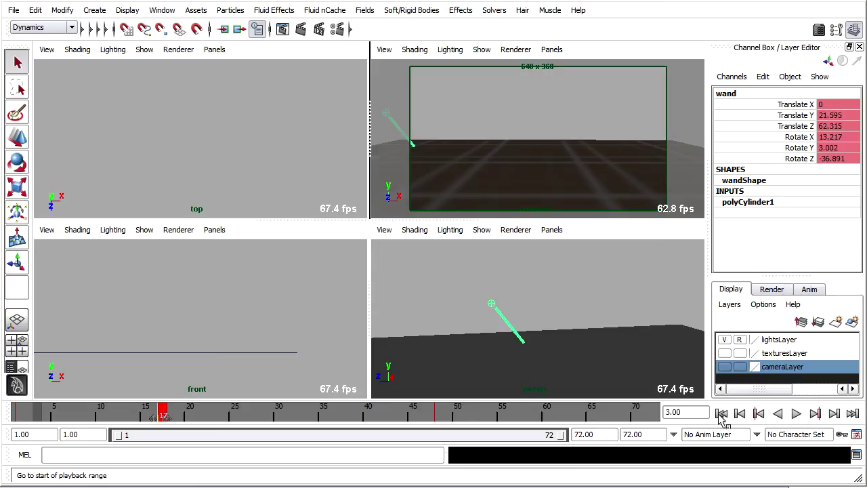
click(721, 413)
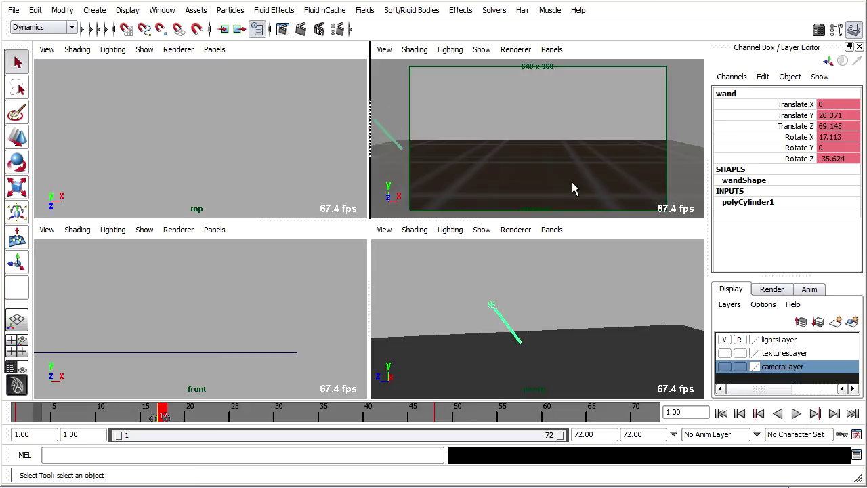
click(168, 417)
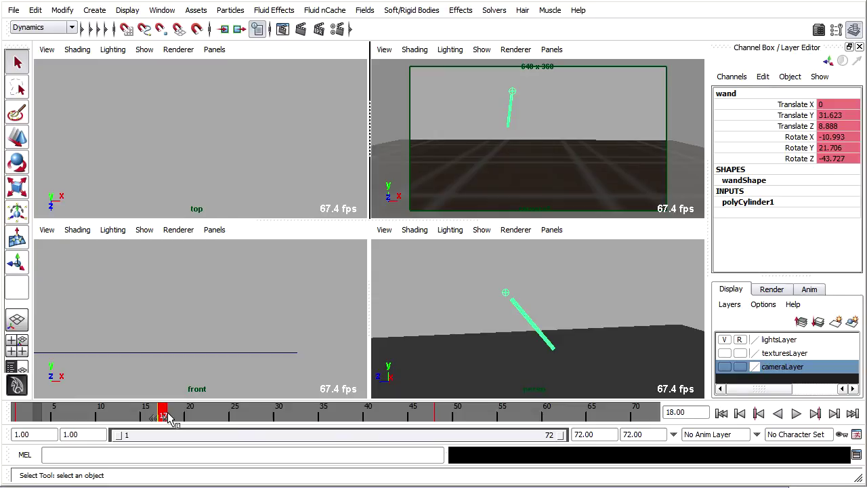
Use Save Scene As to save particles_wand_01.ma as particles_wand_02.ma in the scenes folder
click(13, 10)
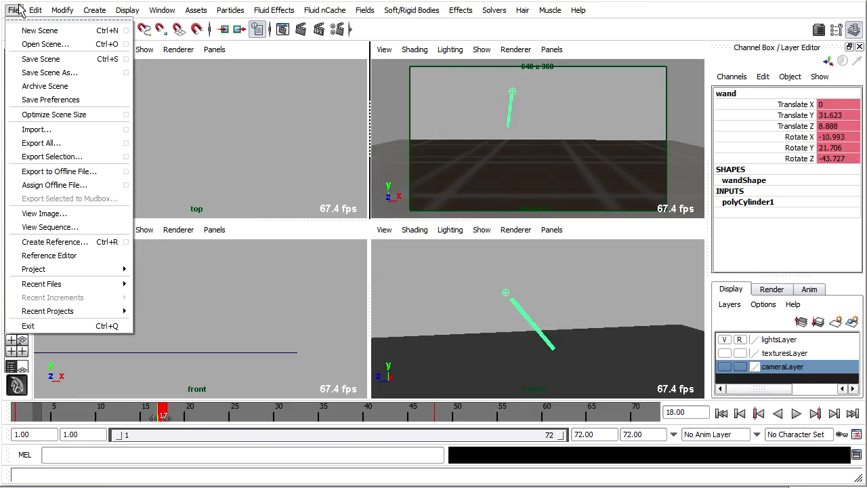
click(53, 73)
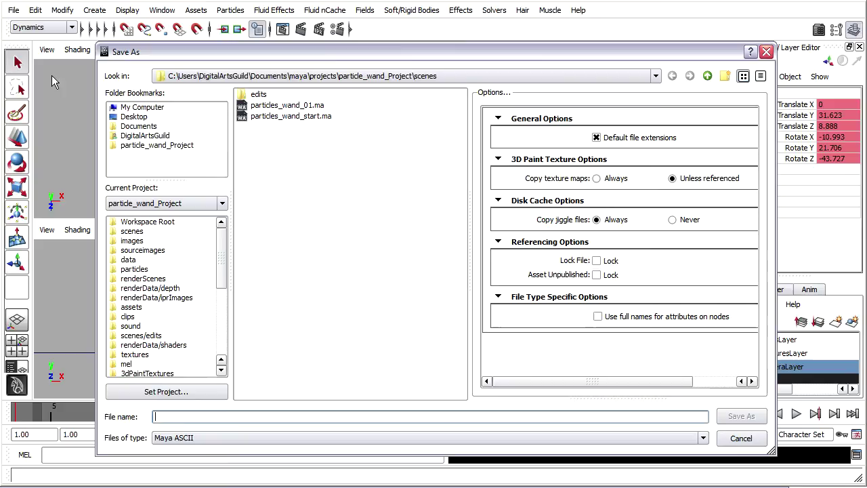
click(291, 107)
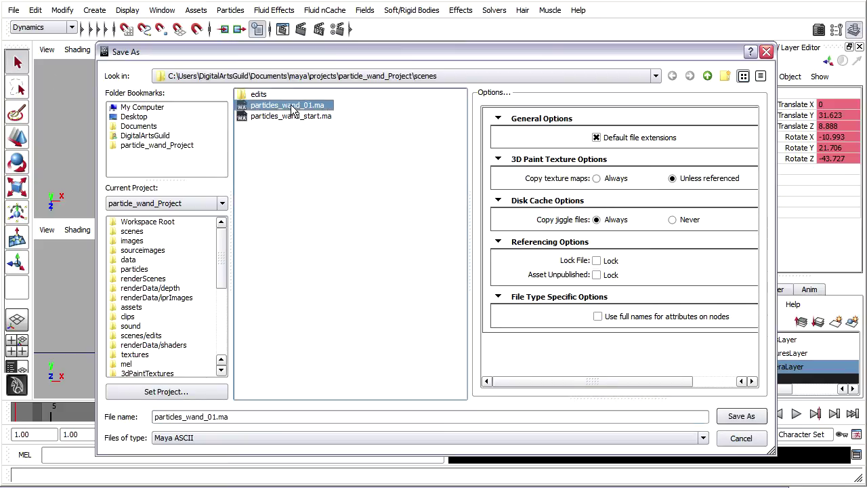
click(212, 416)
key(BackSpace)
text(2)
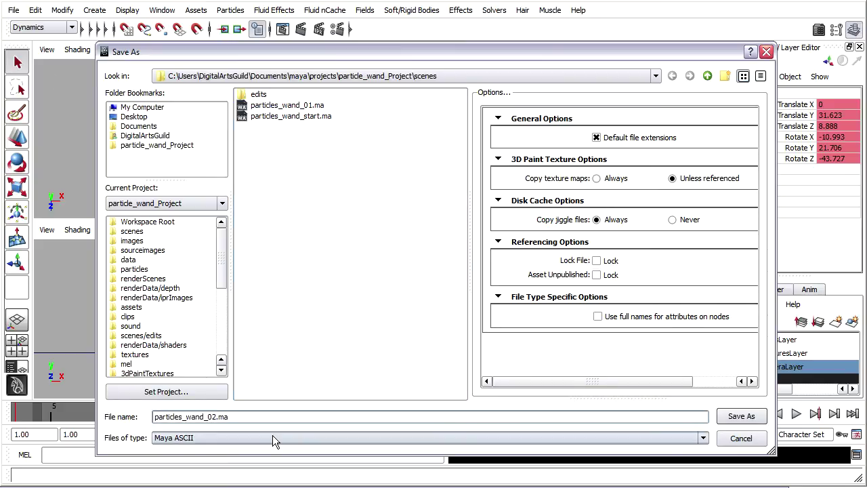
click(741, 416)
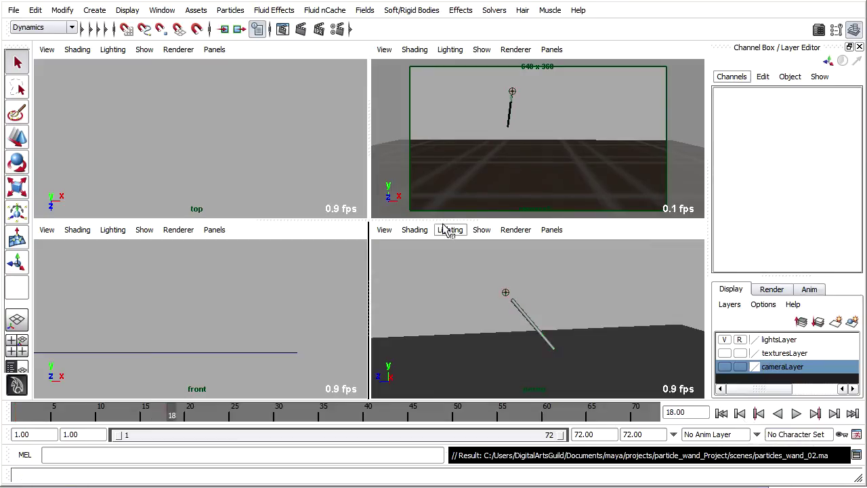
Check Particles under Modify > Evaluate Nodes
click(63, 10)
mouse_move(110, 115)
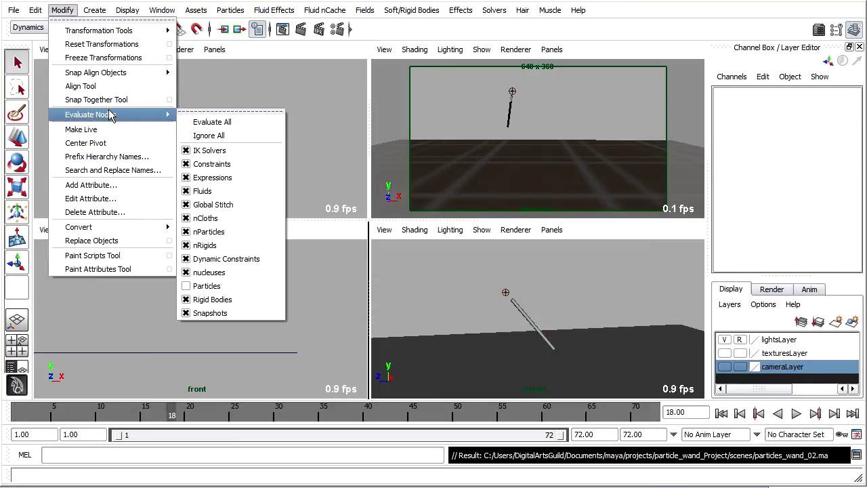
click(205, 285)
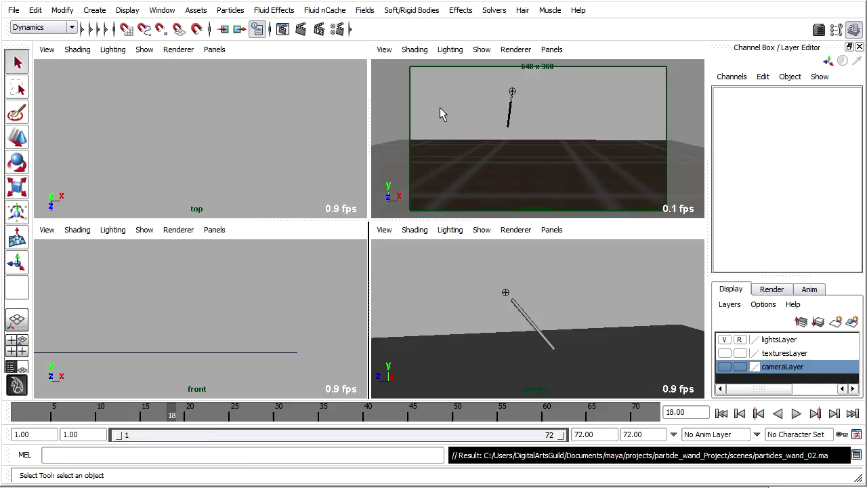
Maximize the camera view and play the animation from frame 1, stopping at frame 40
key(space)
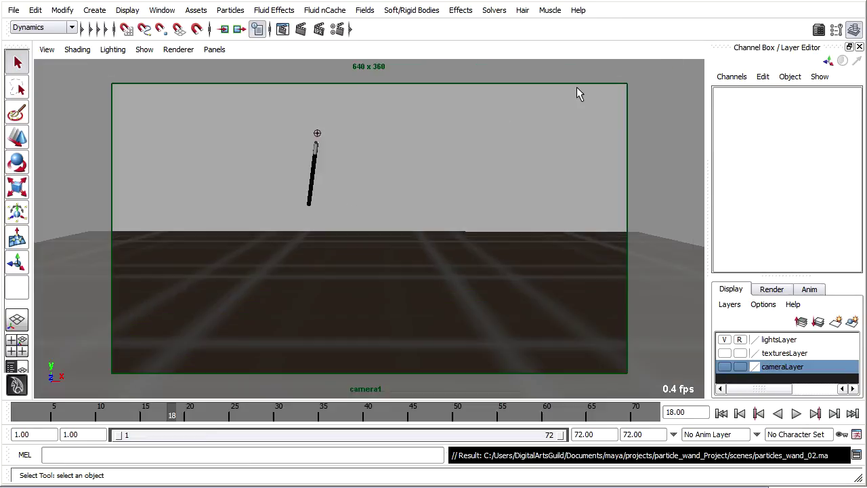
click(721, 415)
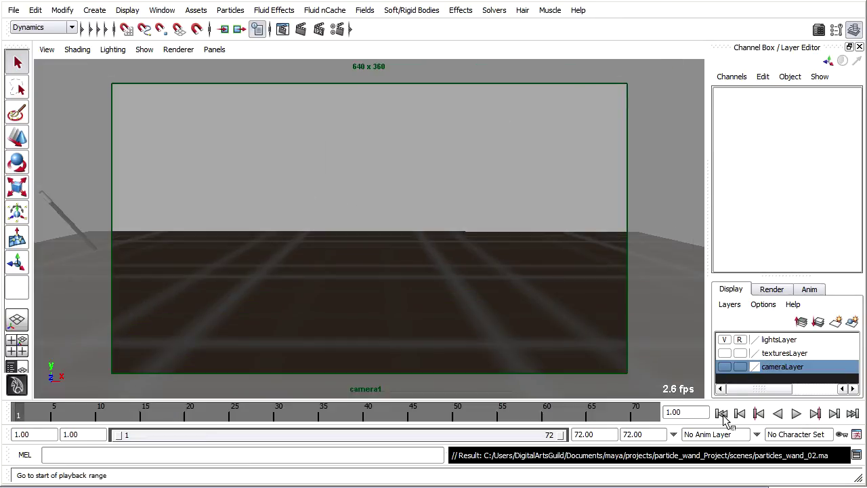
click(797, 414)
click(797, 415)
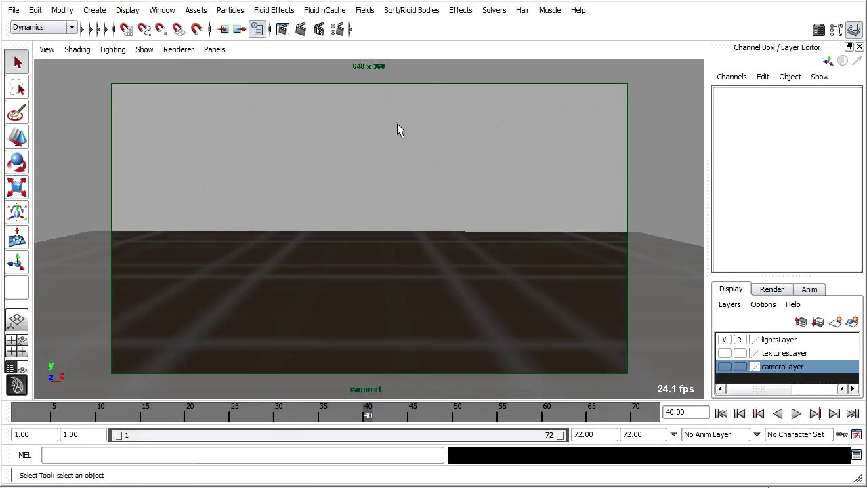
Select particle1, turn textures off, then replay from frame 1 to about frame 60 and rewind
drag(370, 148, 420, 189)
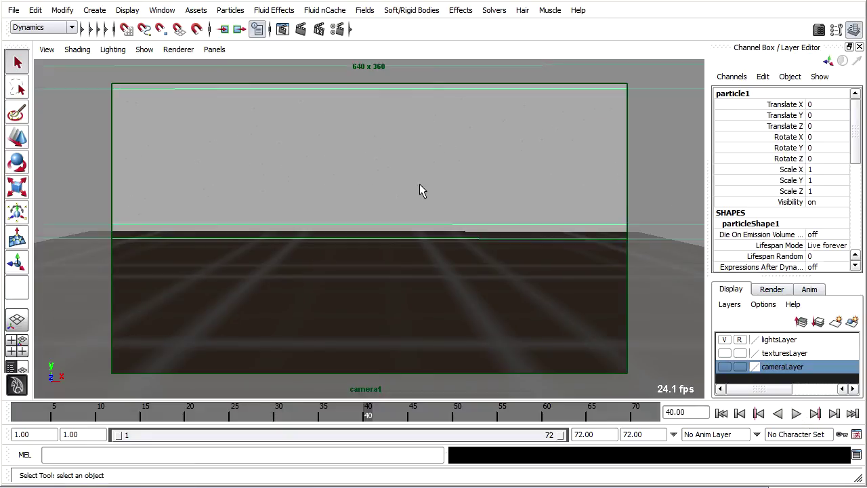
key(4)
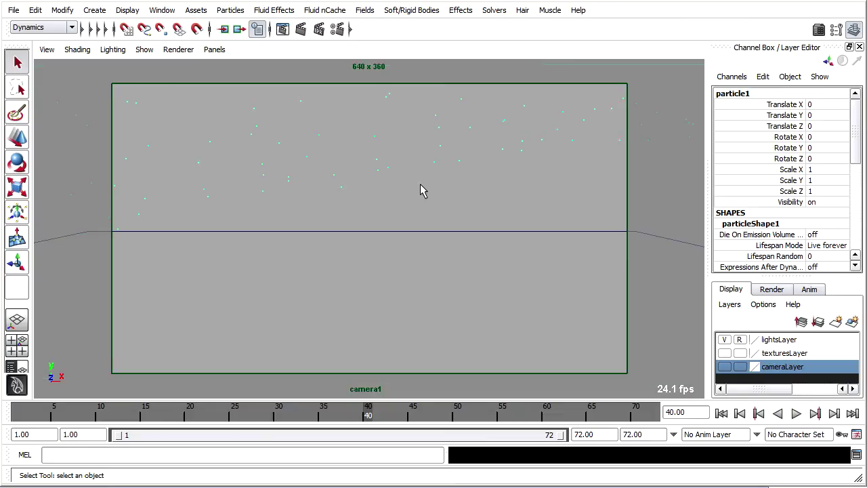
click(721, 413)
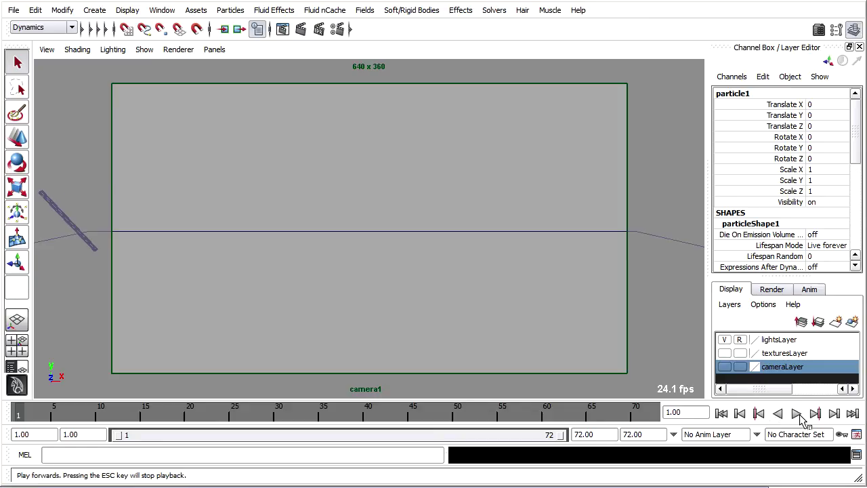
click(797, 415)
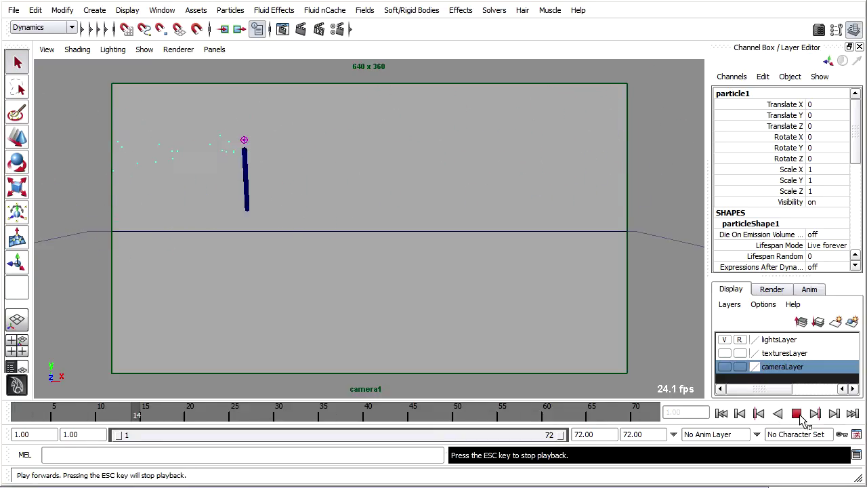
click(797, 415)
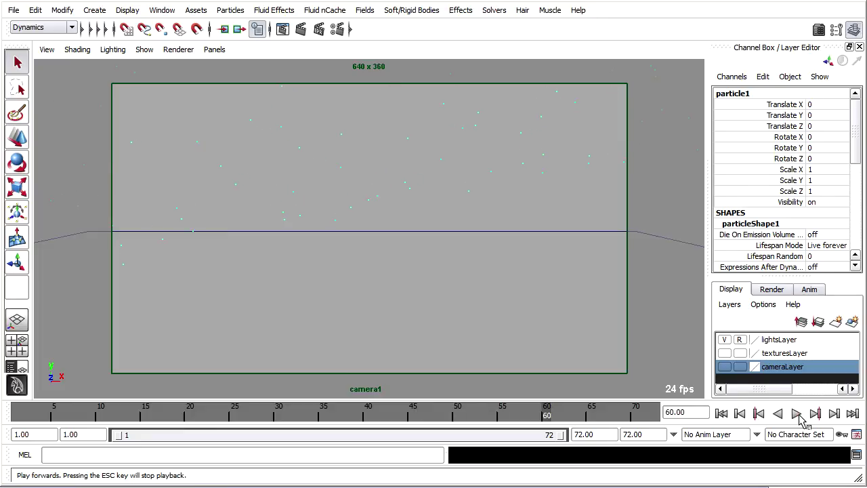
click(722, 414)
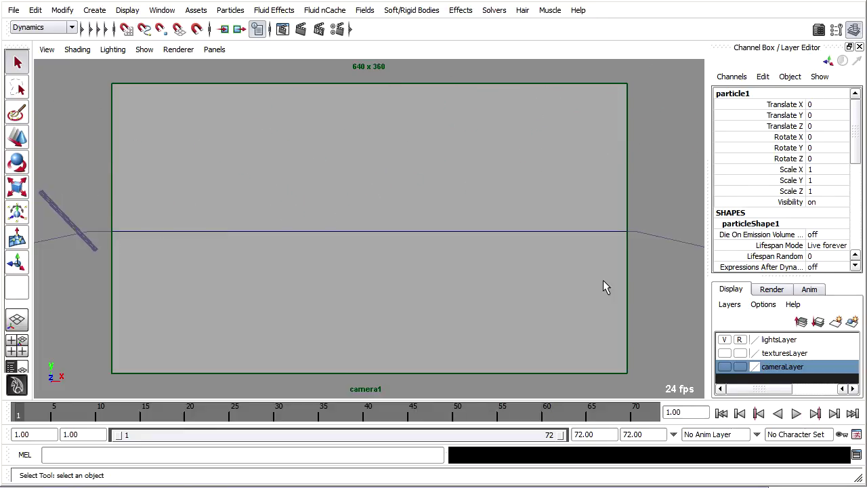